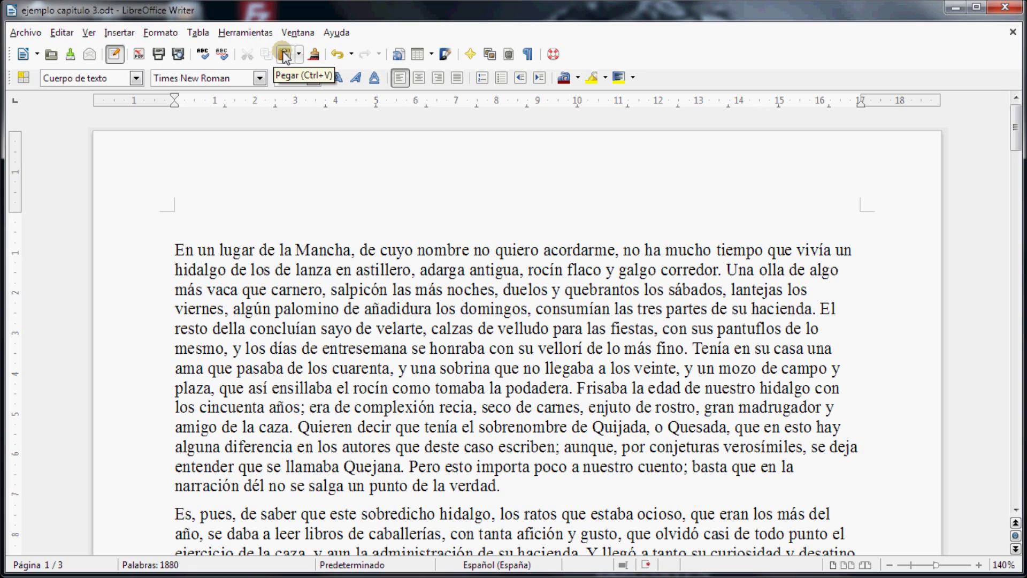
Write "Hola amigos, ahora estoy escribiendo un poco de texto" on the empty line above the first paragraph
left_click(315, 54)
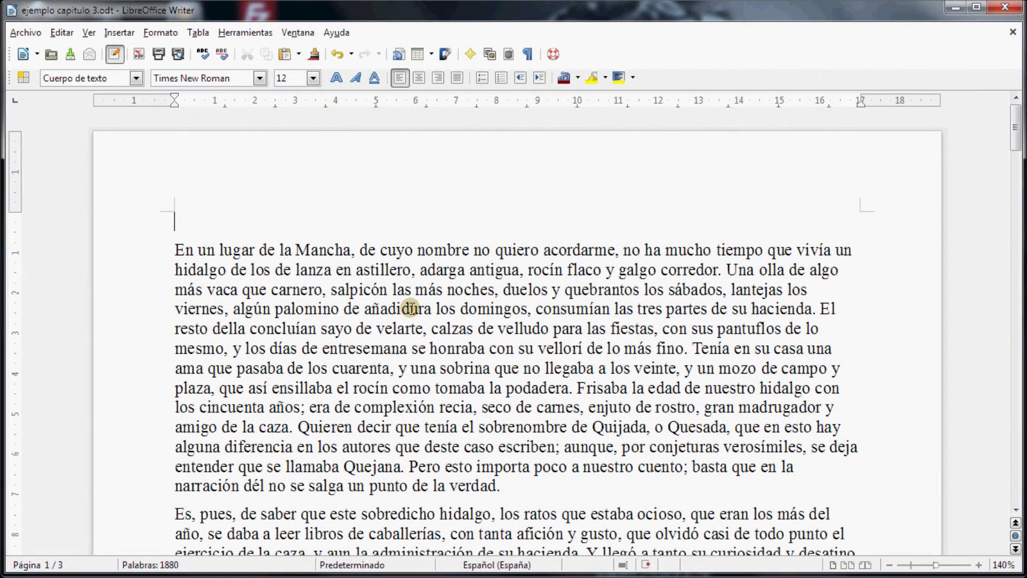
type("Hola amigos, ahora estoy escribiendo un poco de texto")
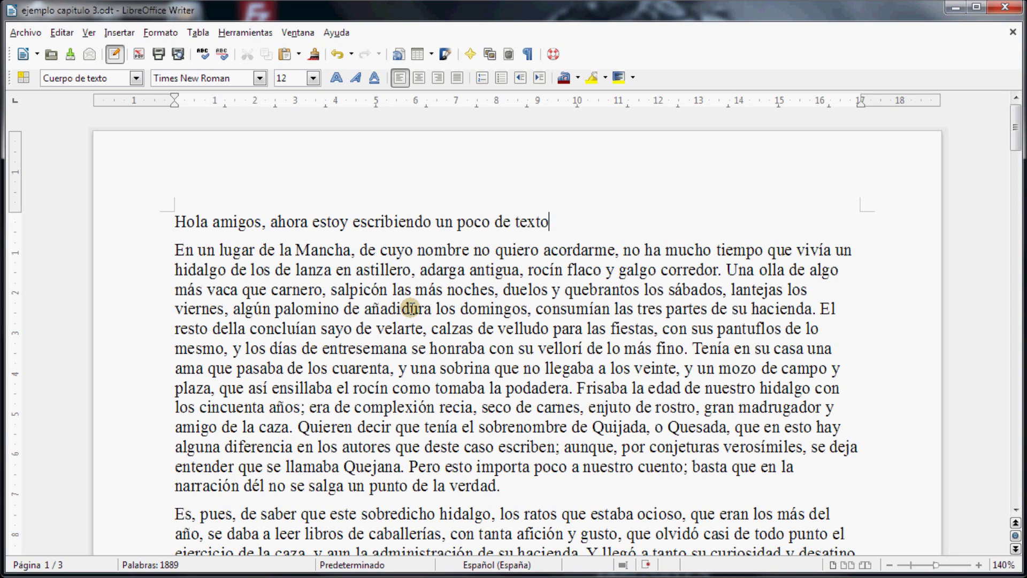
Undo the latest typing one action at a time, back to "Hola amigos, ahora estoy escribiendo un"
left_click(337, 54)
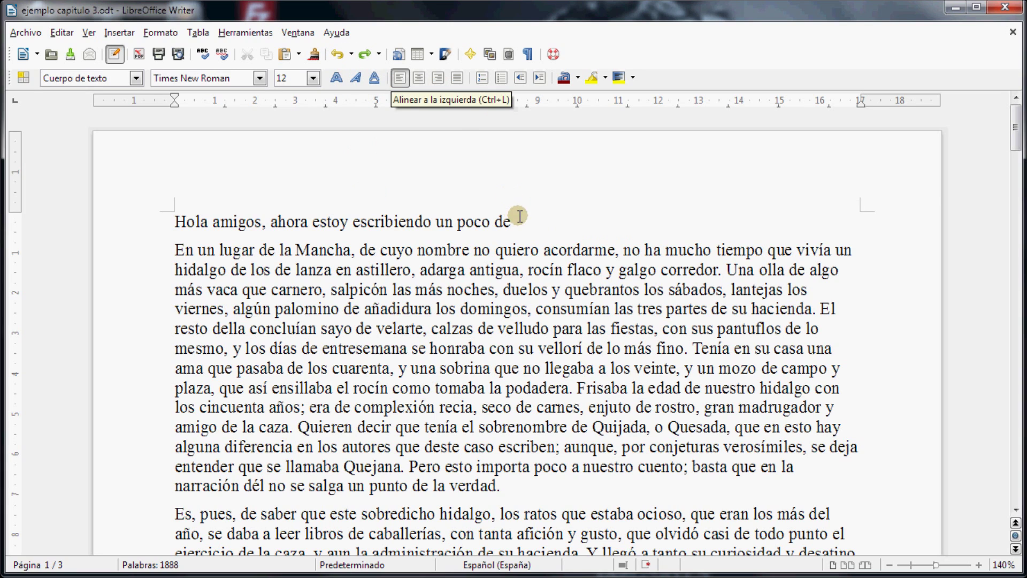
left_click(339, 56)
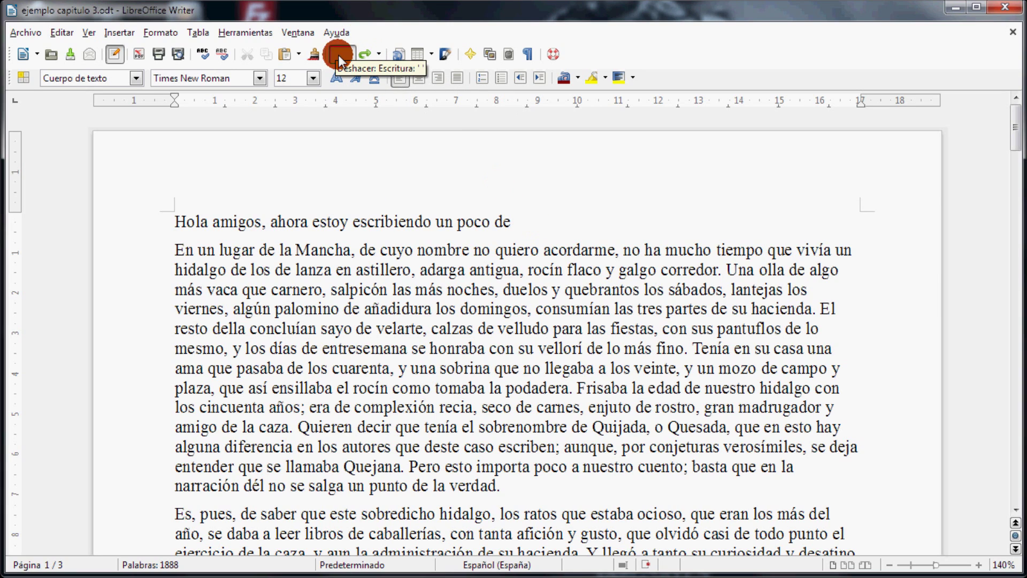
left_click(339, 56)
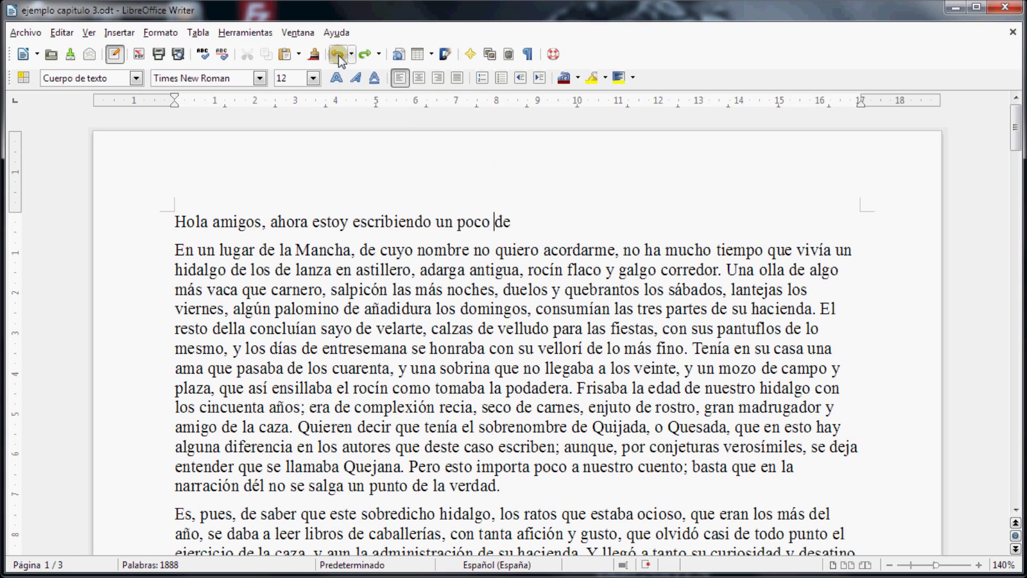
left_click(338, 56)
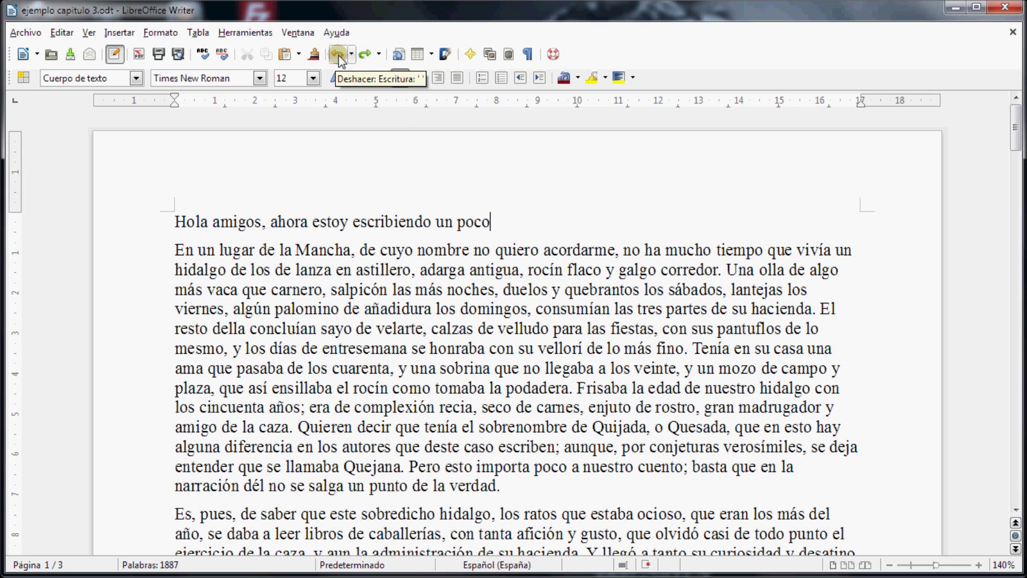
left_click(338, 57)
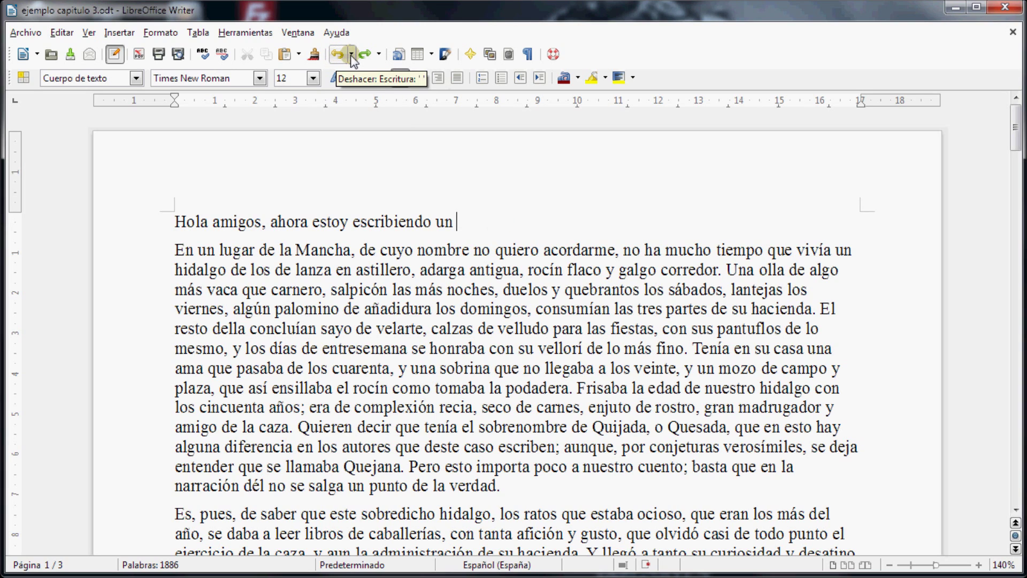
Undo ten typing actions at once from the undo history, back through the word "amigos"
left_click(351, 54)
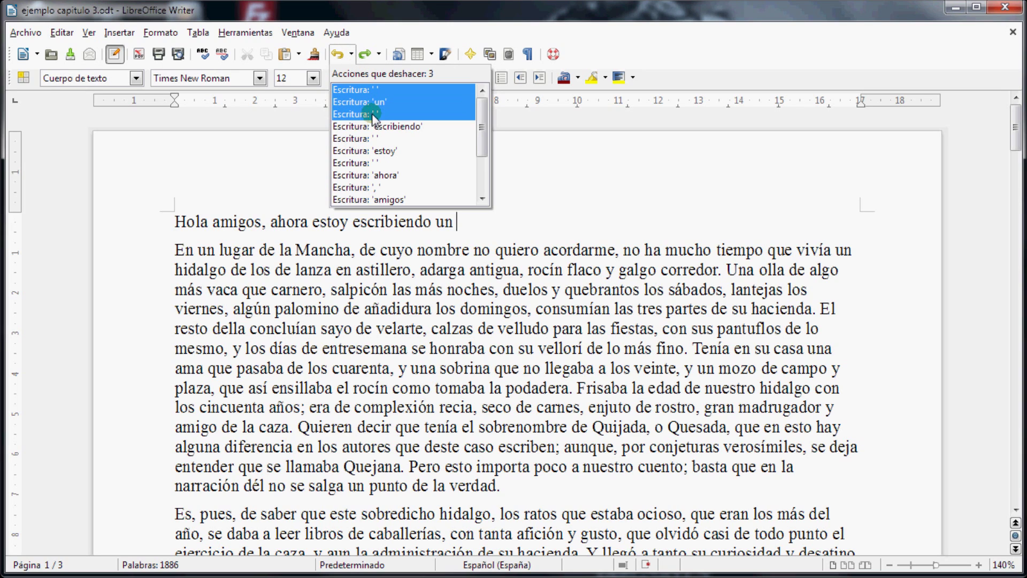
scroll(391, 171, "down", 1)
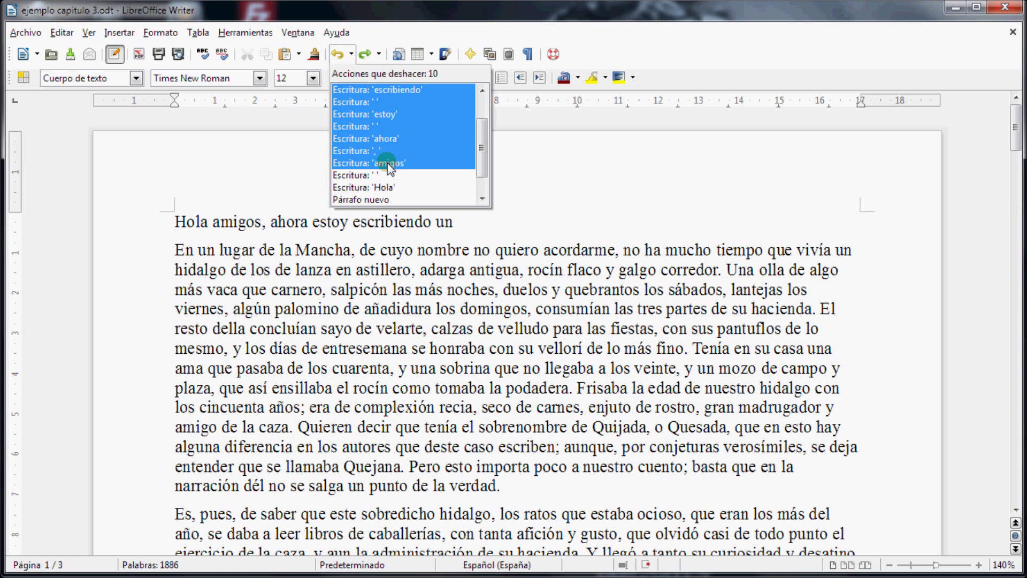
left_click(388, 164)
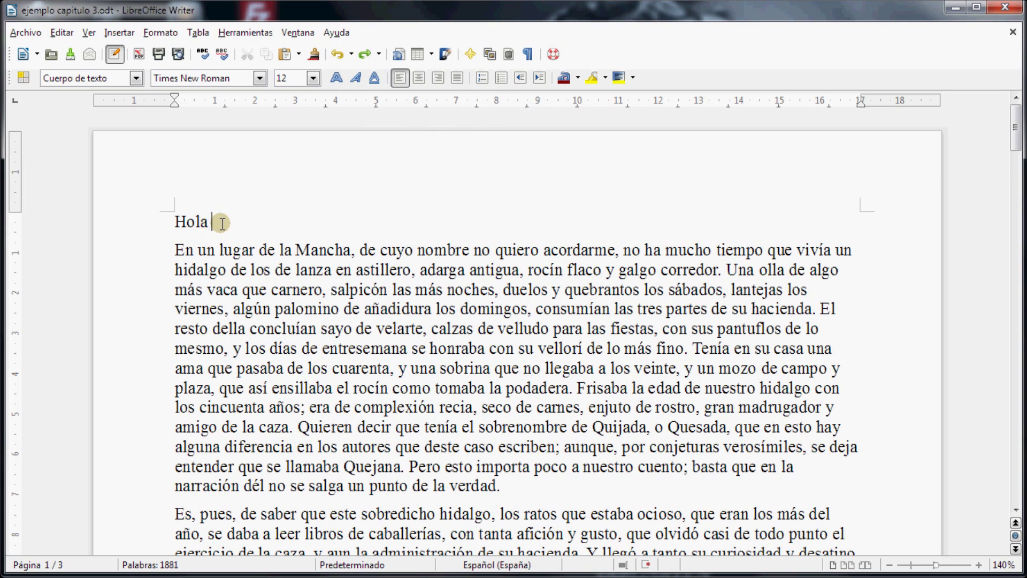
Redo all the undone typing one action at a time, up to the word "texto"
left_click(366, 54)
left_click(367, 55)
left_click(367, 55)
left_click(366, 54)
left_click(366, 54)
left_click(366, 54)
left_click(366, 54)
left_click(366, 55)
left_click(366, 55)
left_click(366, 55)
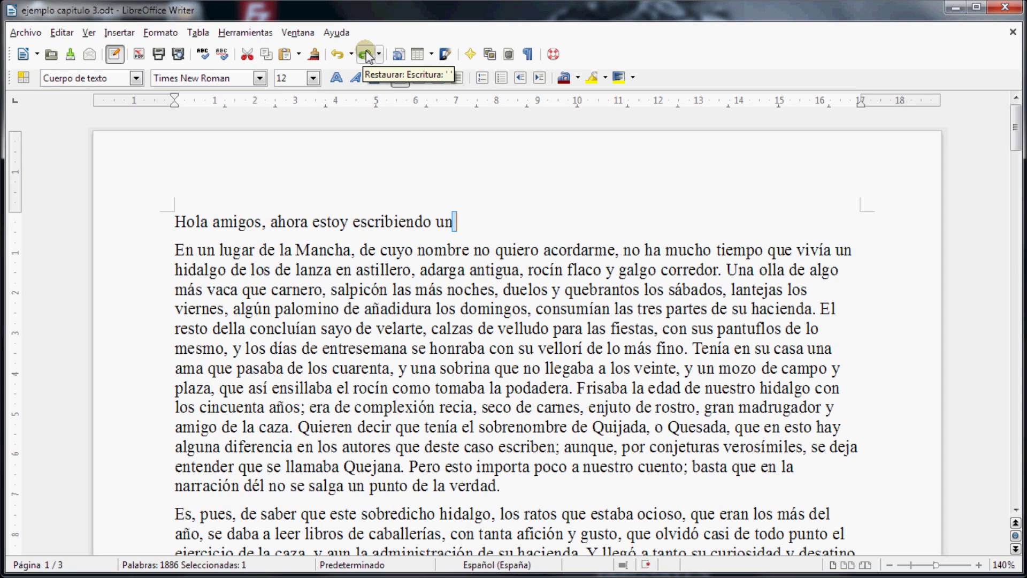
left_click(367, 55)
left_click(367, 54)
left_click(366, 55)
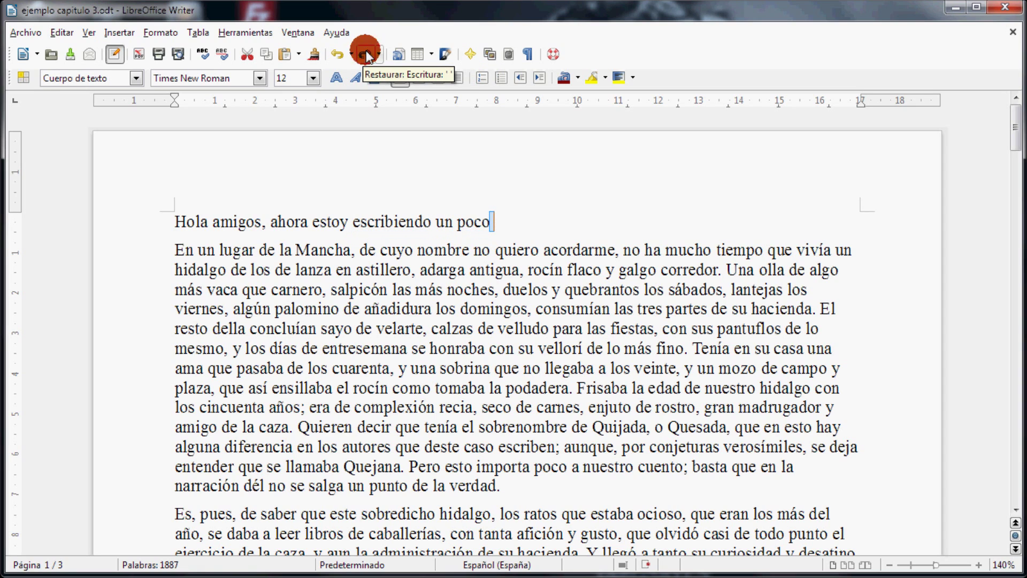
left_click(366, 54)
left_click(367, 55)
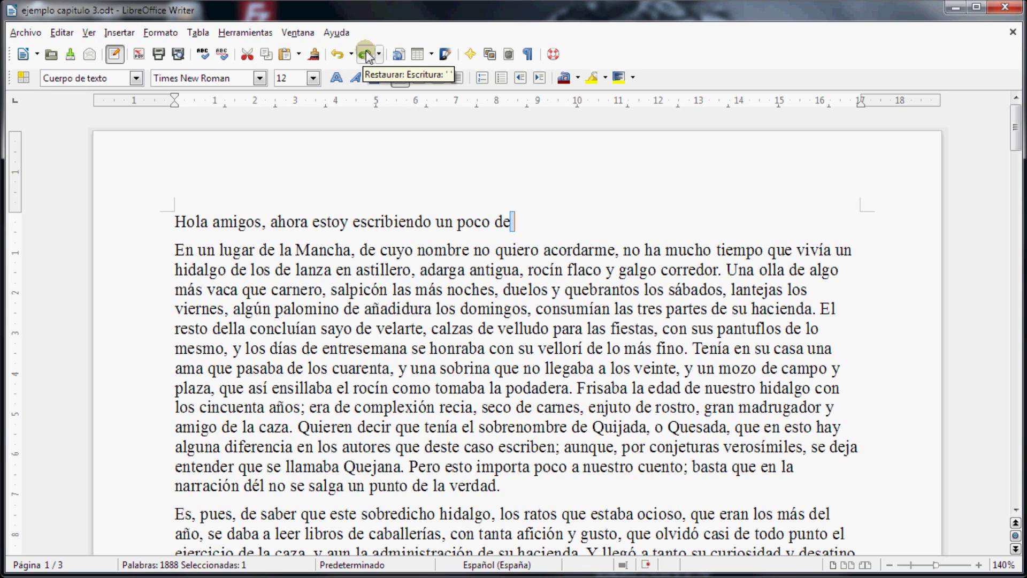
left_click(367, 55)
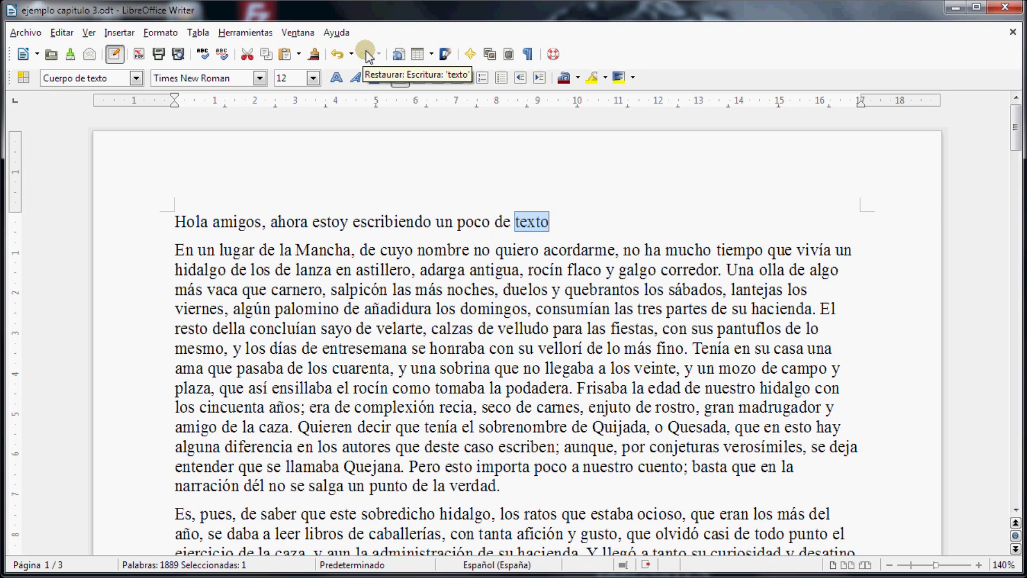
Extend the opening line with "para pruebas." after the word "texto", keeping it separate from the paragraph below
key("Right")
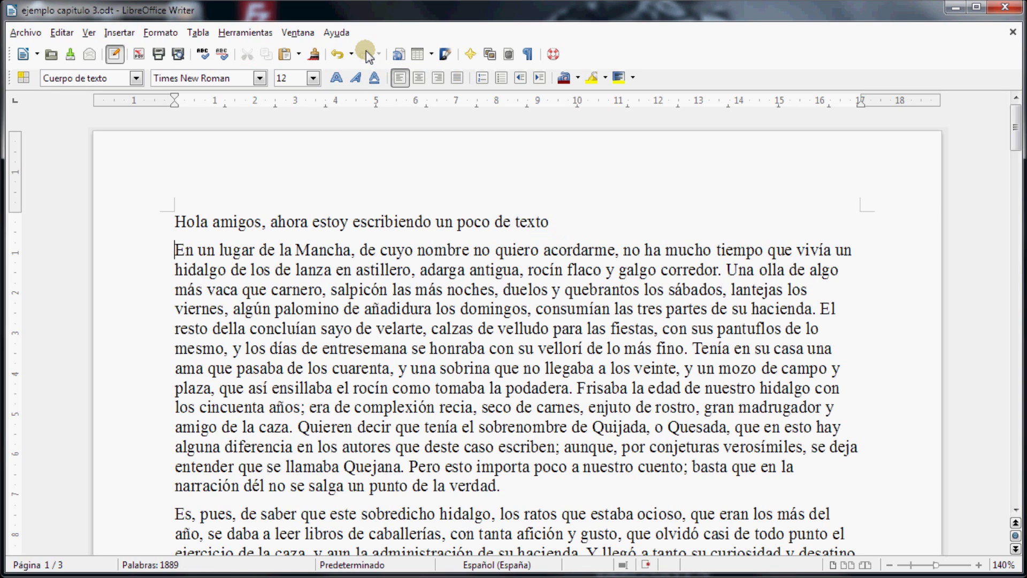
key("BackSpace")
key("BackSpace")
key("Return")
key("Left")
type("para pruebas.")
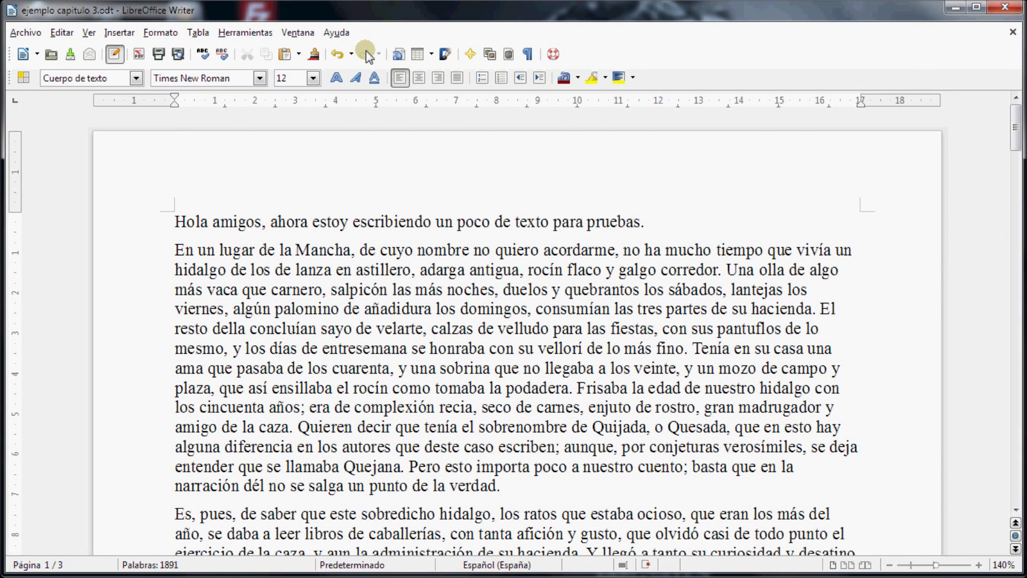
Undo and redo the period at the end of the opening line
left_click(338, 55)
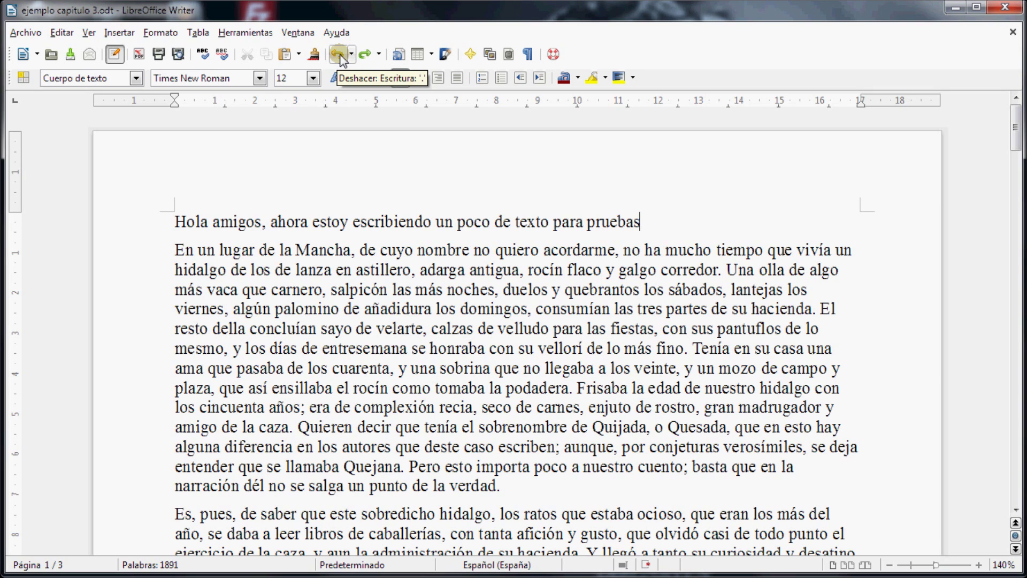
left_click(365, 55)
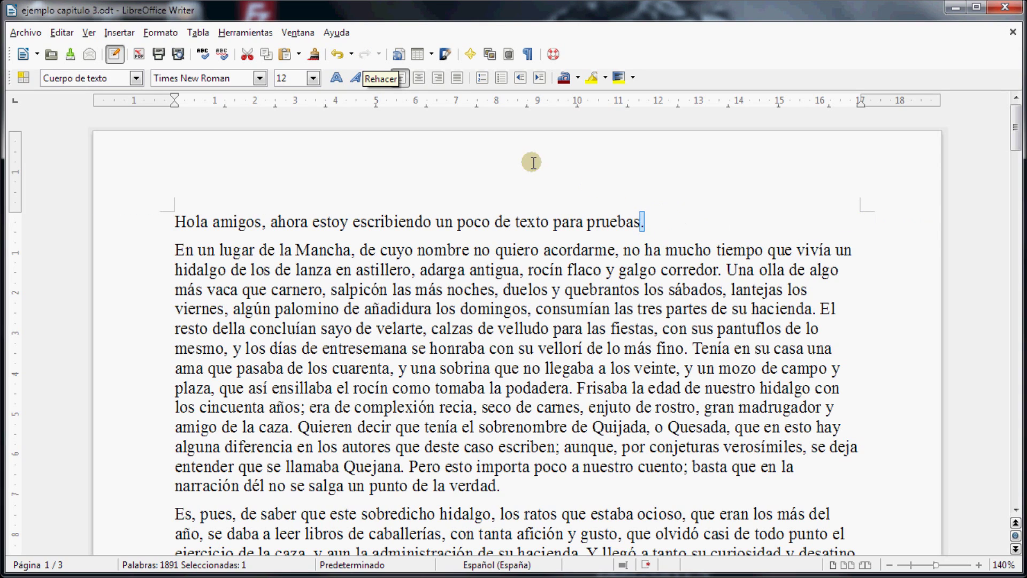
Cut the word "escribiendo" from the opening line and paste it after the final period of that line
mouse_move(443, 150)
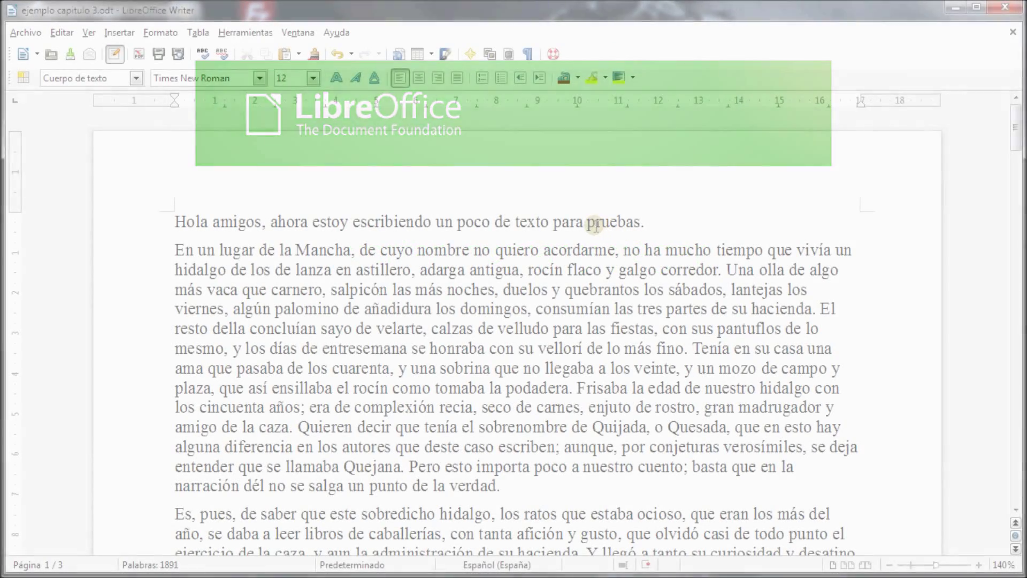
left_click(392, 218)
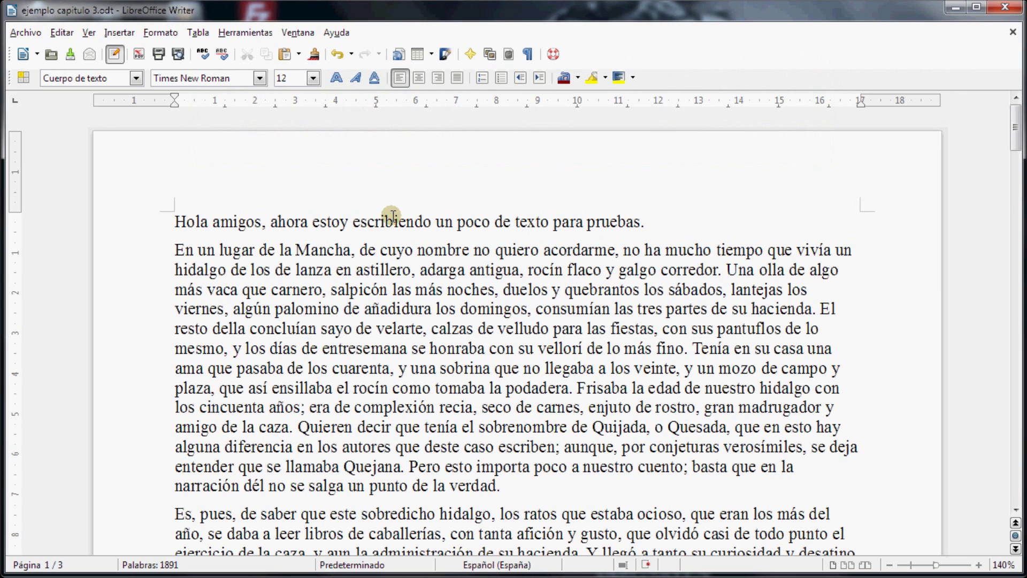
double_click(392, 219)
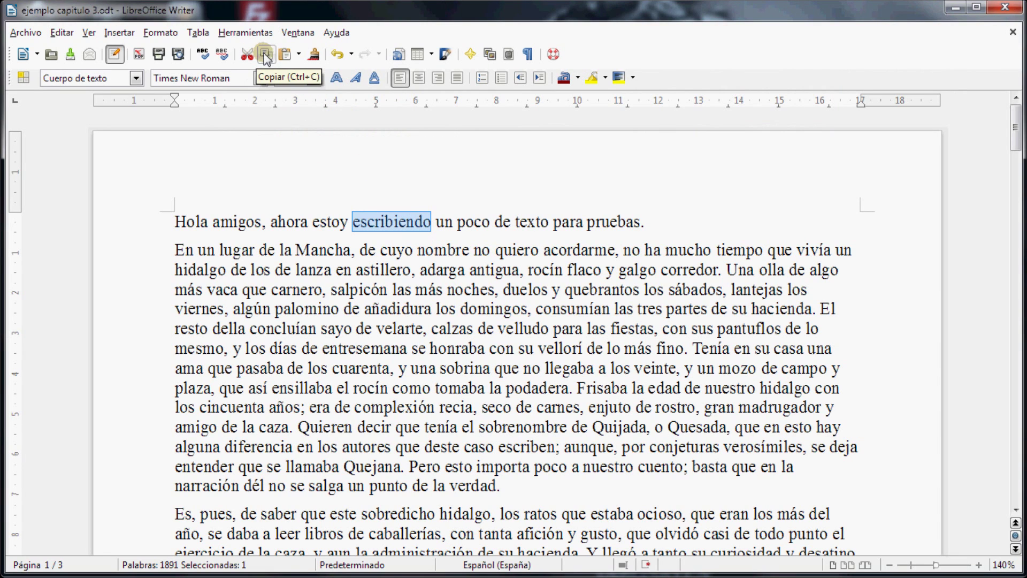
left_click(246, 55)
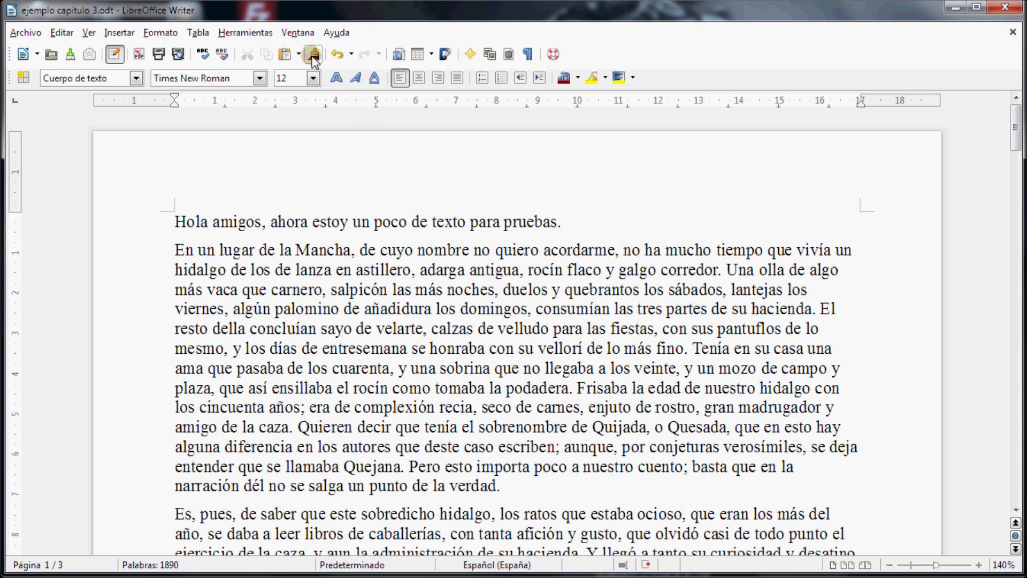
left_click(285, 54)
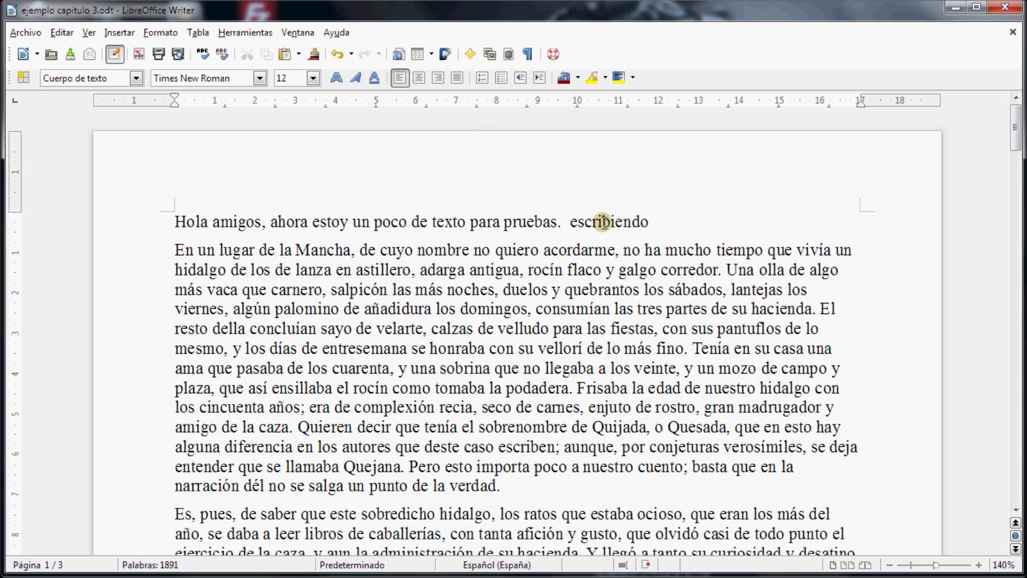
Copy "para pruebas" from the opening line and paste it at the end of that line after "escribiendo"
left_click_drag(557, 222, 480, 219)
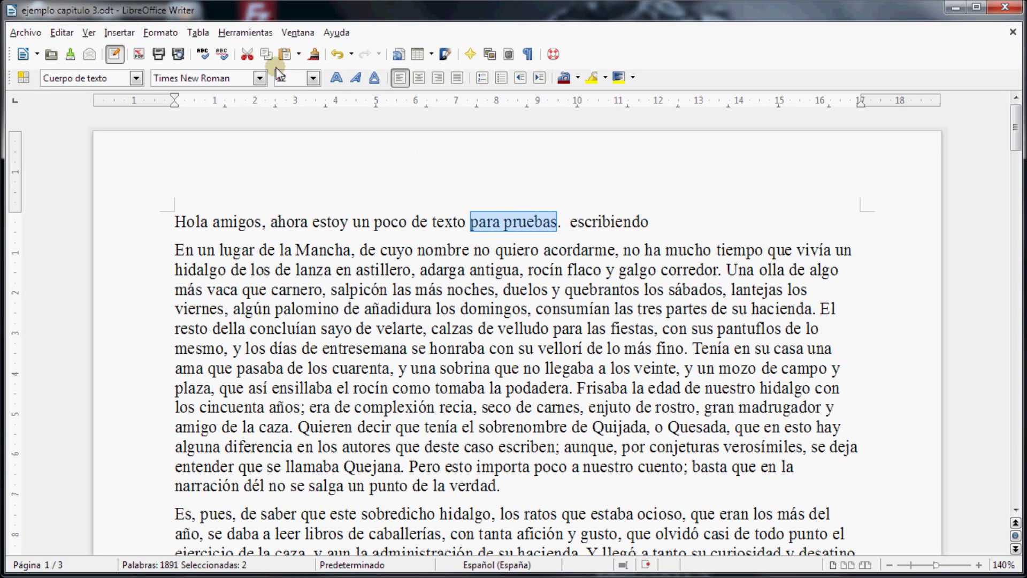
left_click(266, 54)
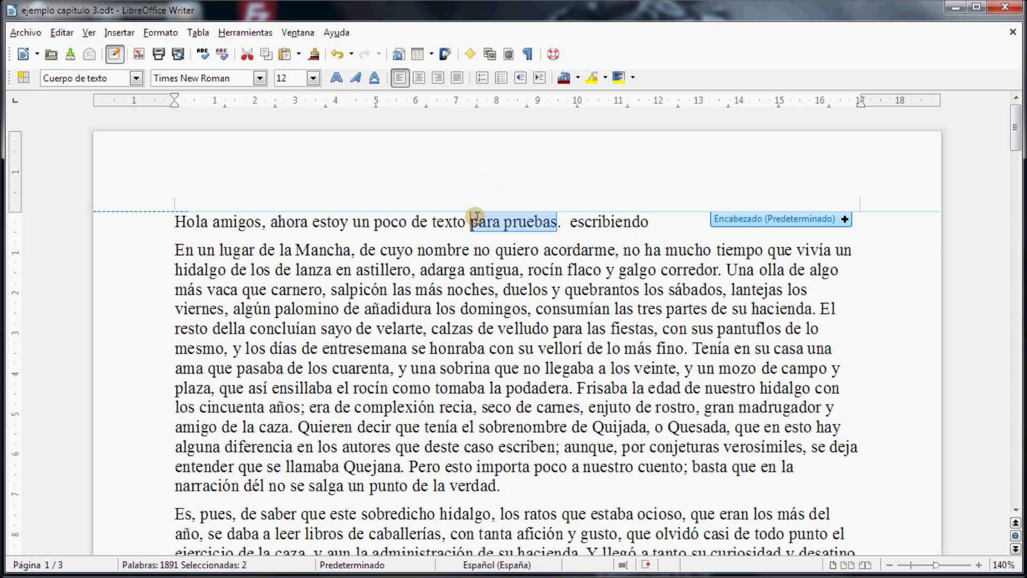
left_click(662, 220)
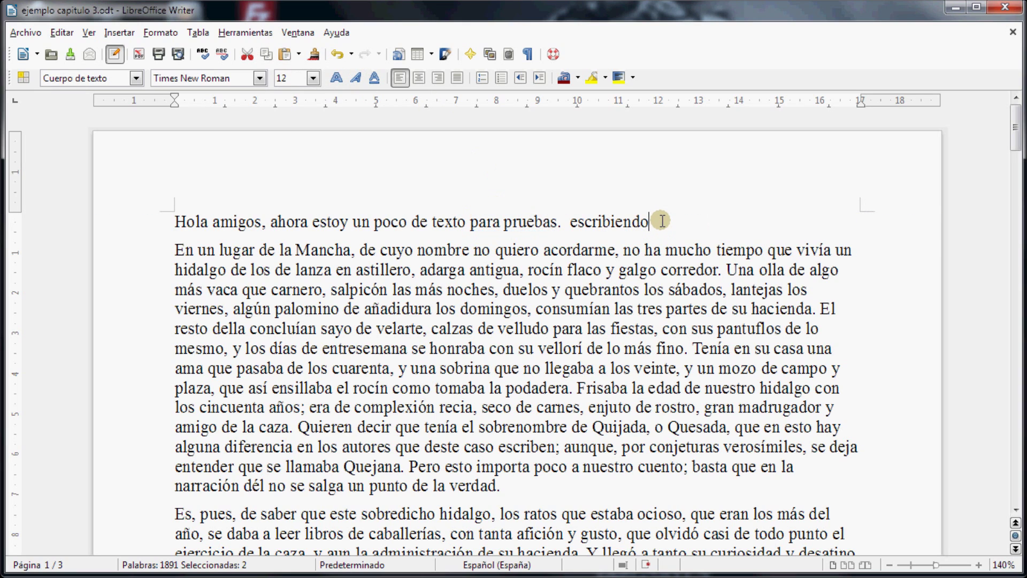
left_click(291, 57)
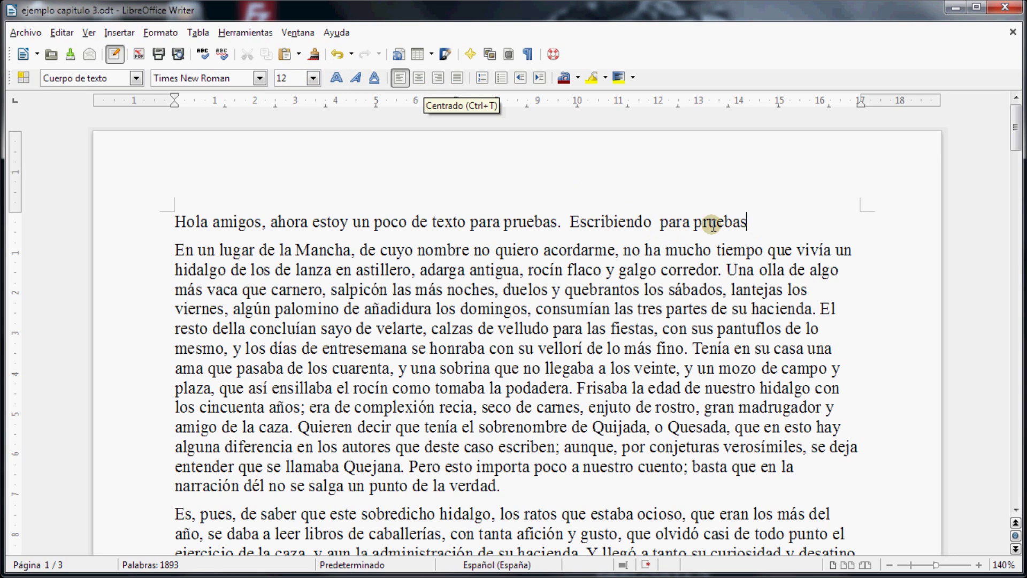
left_click_drag(747, 222, 558, 222)
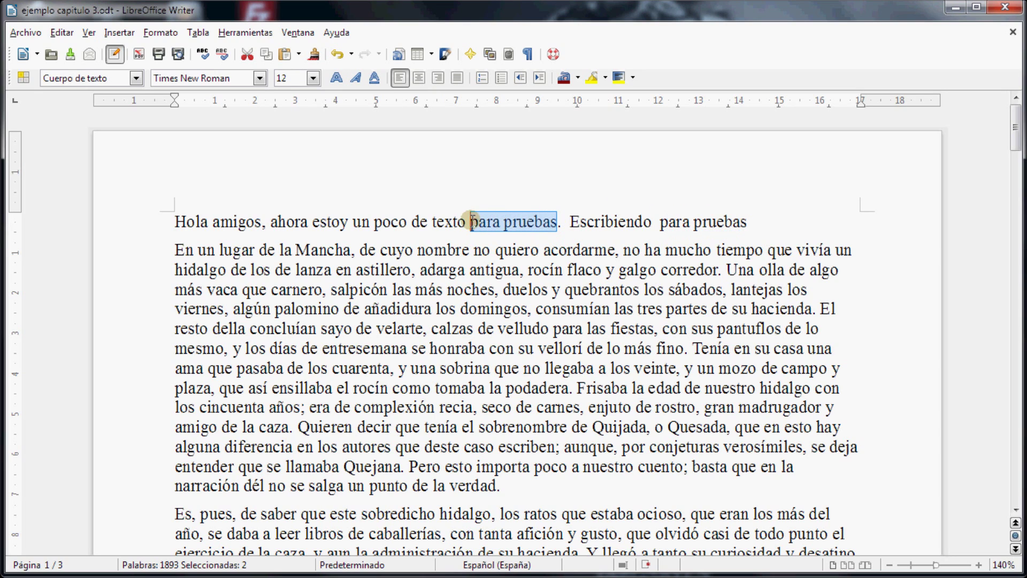
left_click(569, 236)
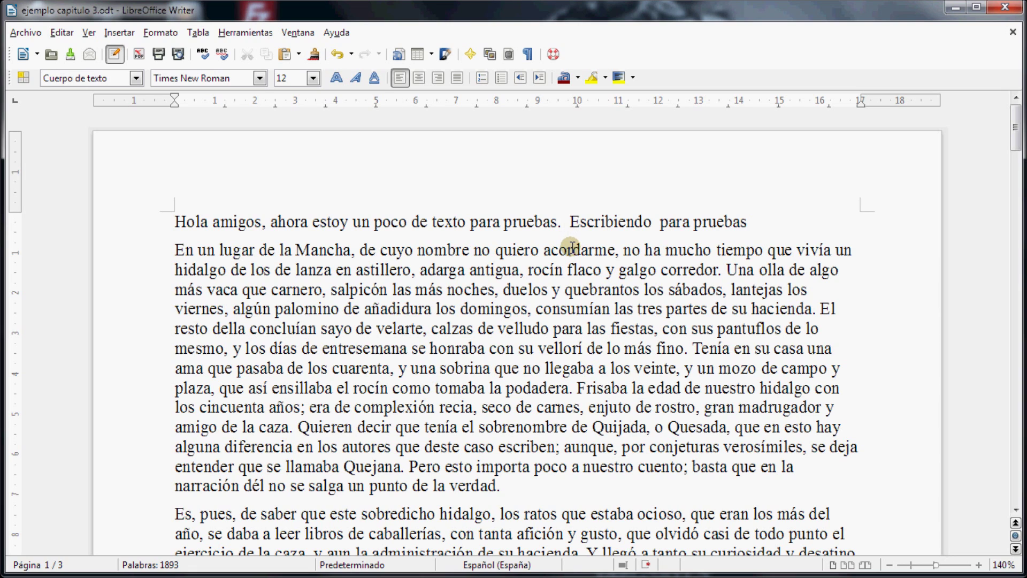
Move the sentence starting "En un lugar de la Mancha" to the end of its paragraph and insert a space before it
double_click(325, 250)
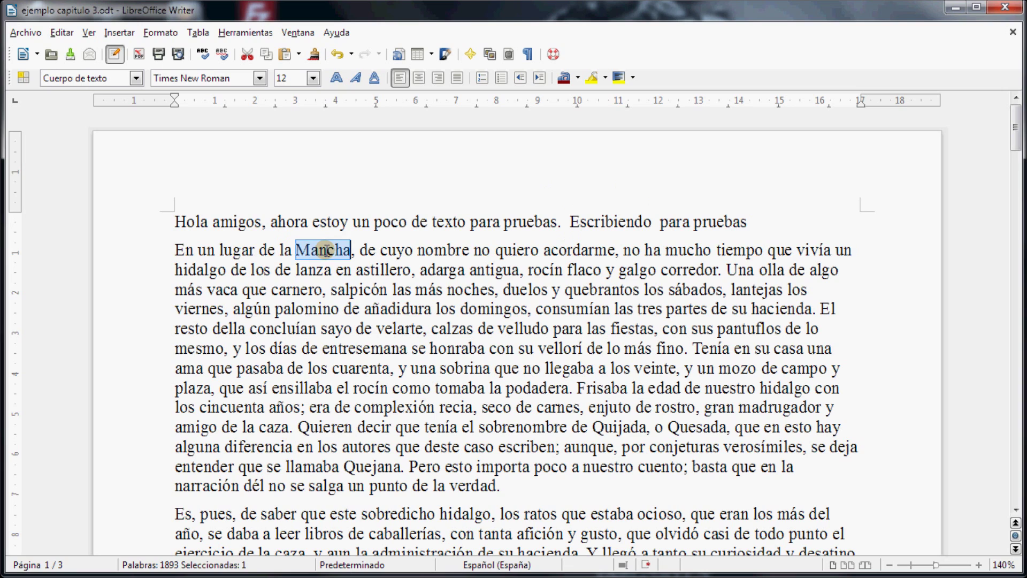
triple_click(325, 250)
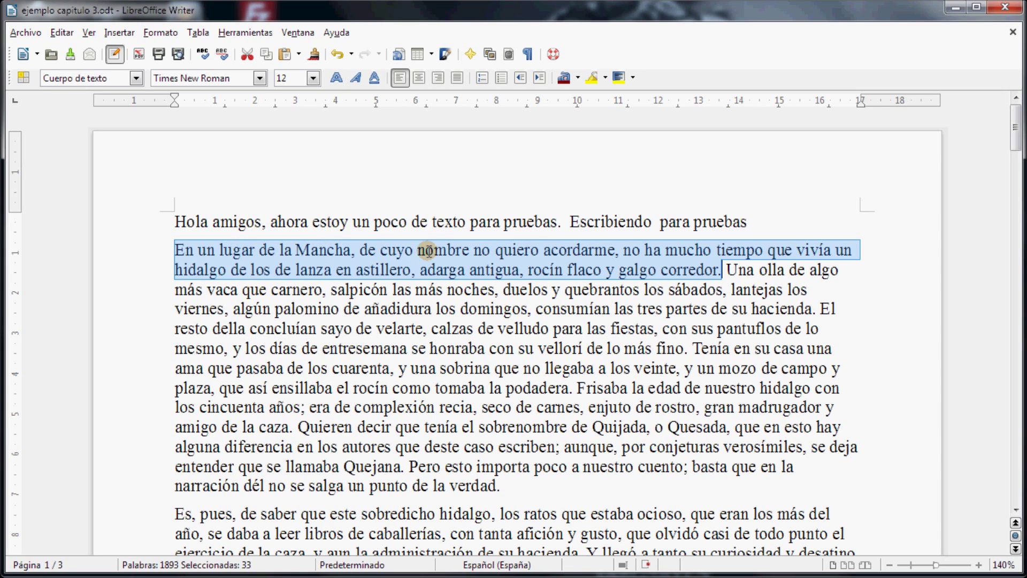
left_click_drag(423, 249, 515, 486)
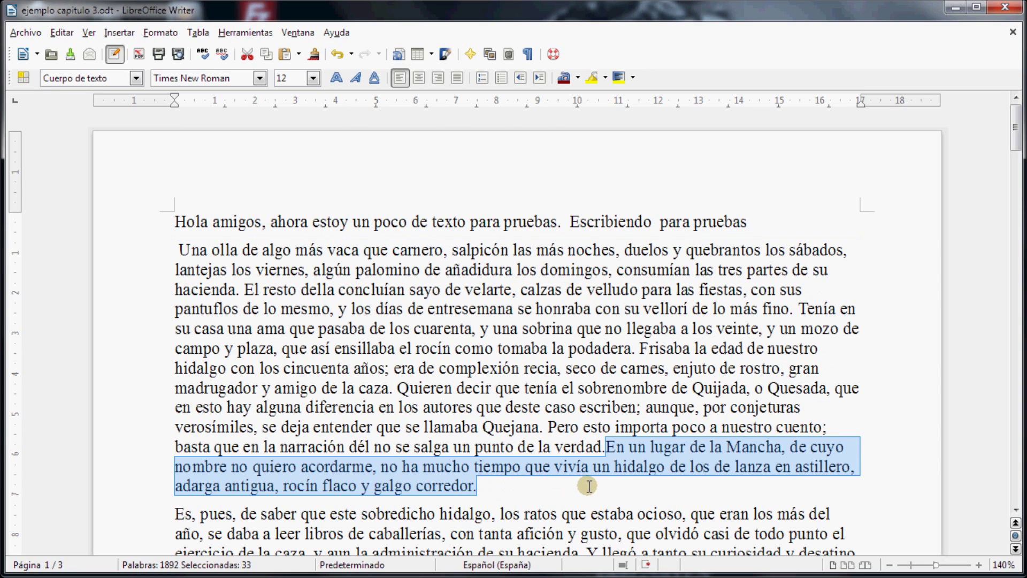
left_click(606, 447)
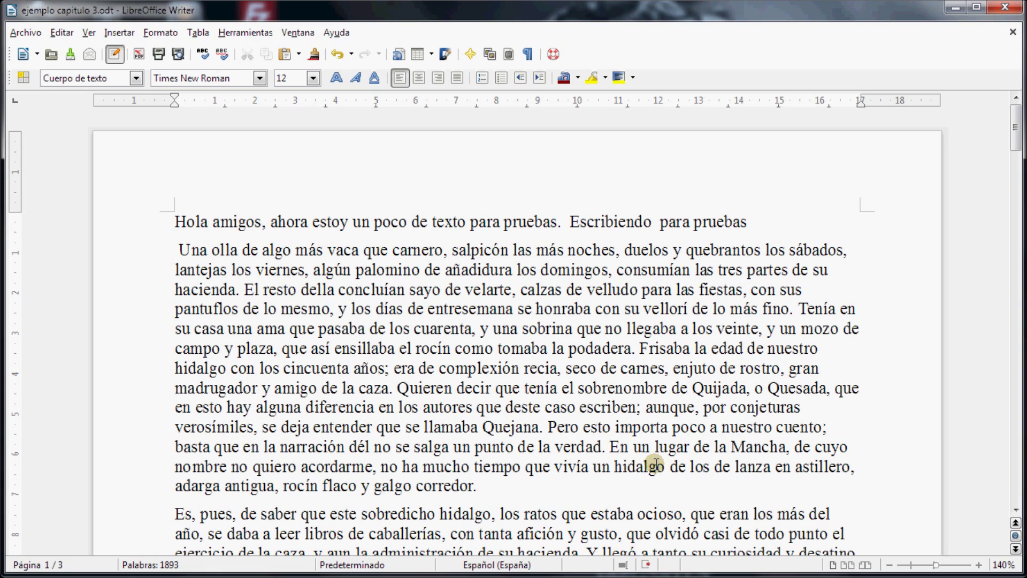
Move the sentence starting "Pero esto importa poco a nuestro cuento" to the beginning of its paragraph
triple_click(594, 427)
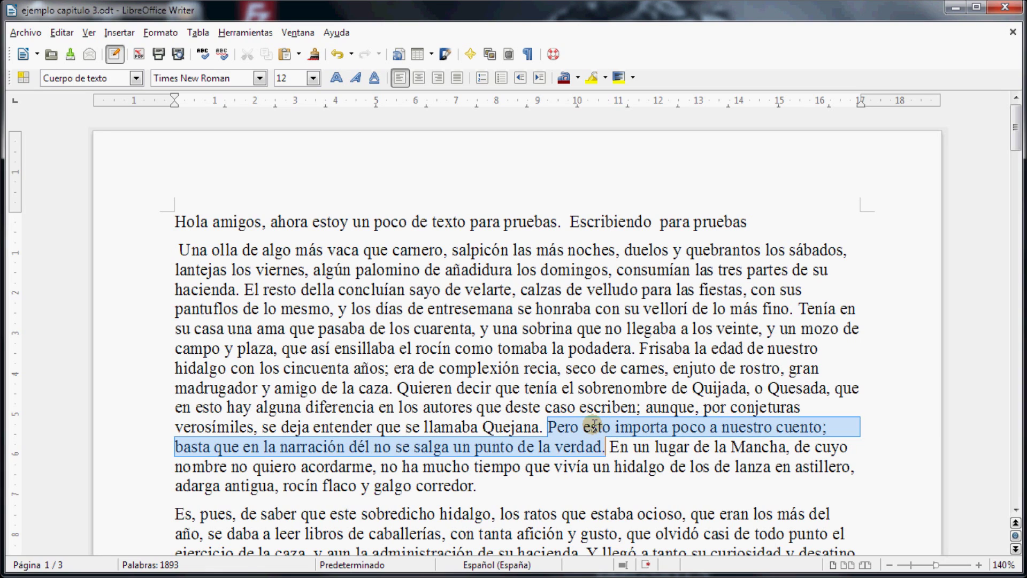
left_click_drag(556, 426, 327, 307)
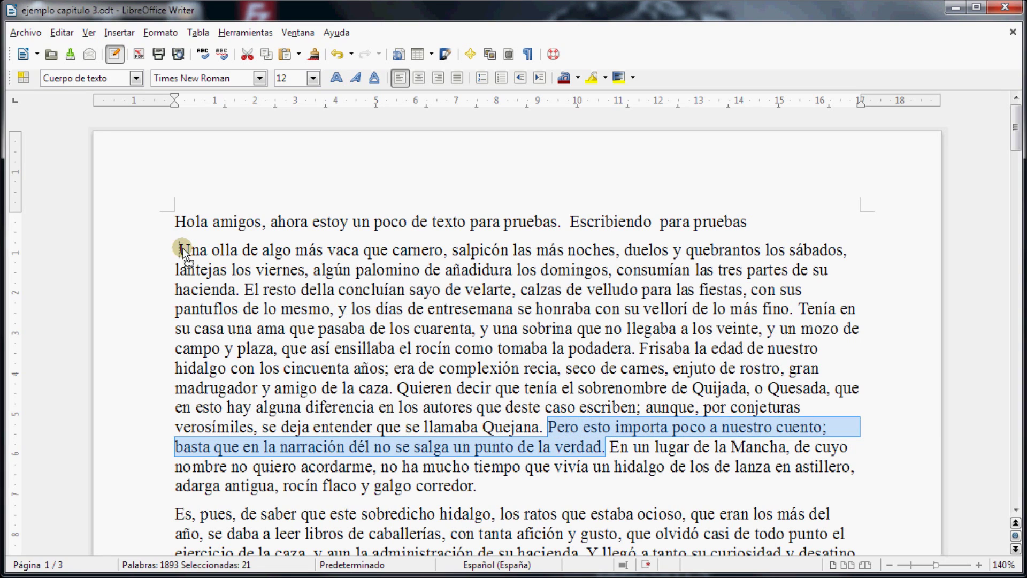
left_click_drag(172, 247, 174, 247)
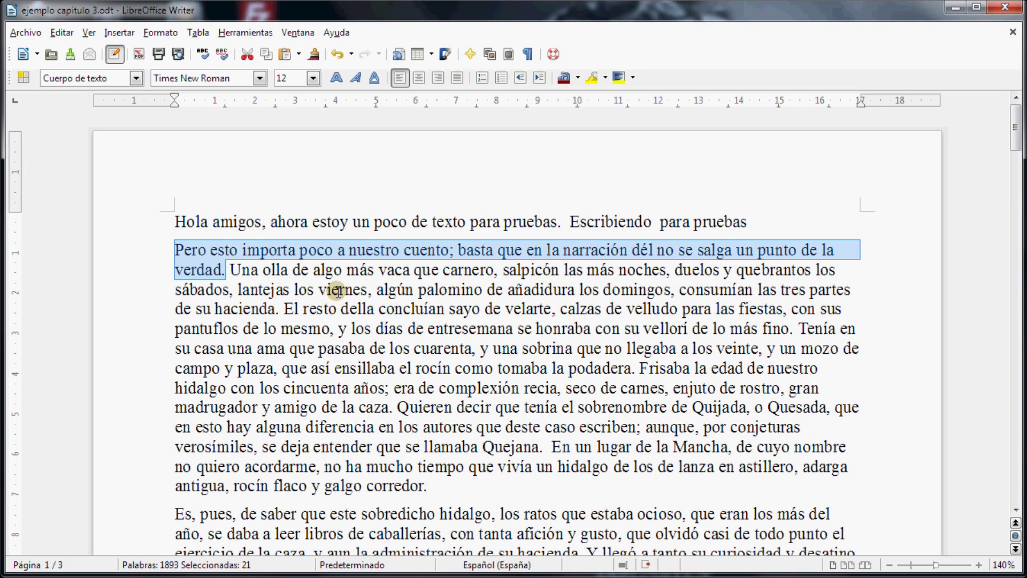
Move "Escribiendo para pruebas" to the start of the opening line and add a period and a space after it
left_click_drag(570, 221, 175, 220)
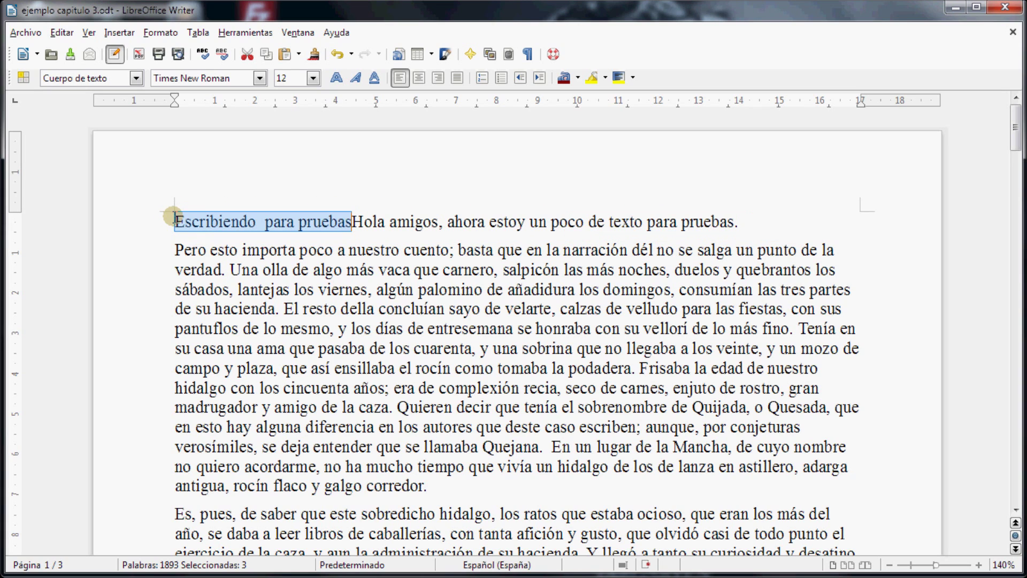
left_click(353, 222)
type(".")
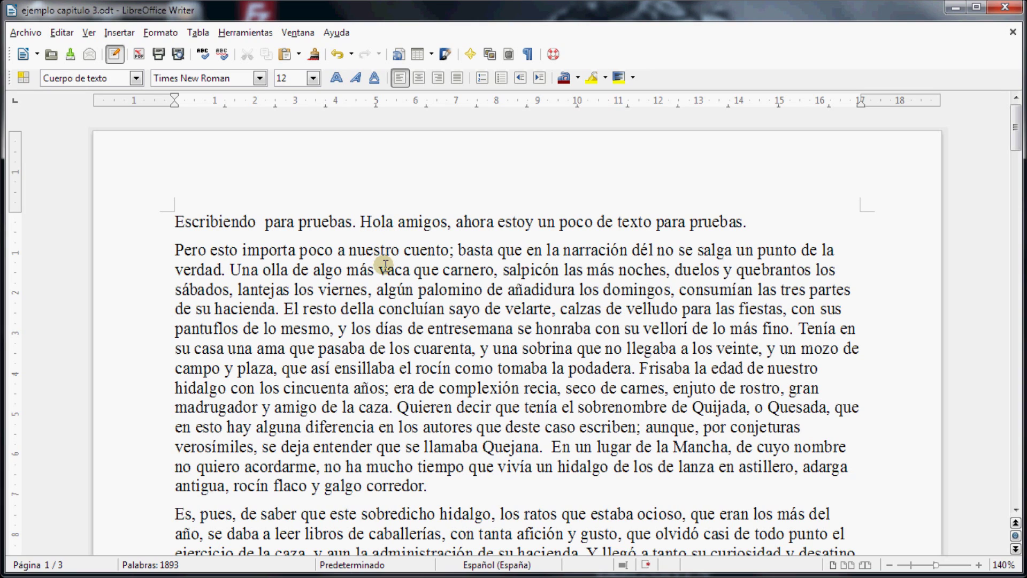
Set the font of the sentence starting "En un lugar de la Mancha" at the paragraph's end to Aharoni
left_click_drag(552, 447, 567, 484)
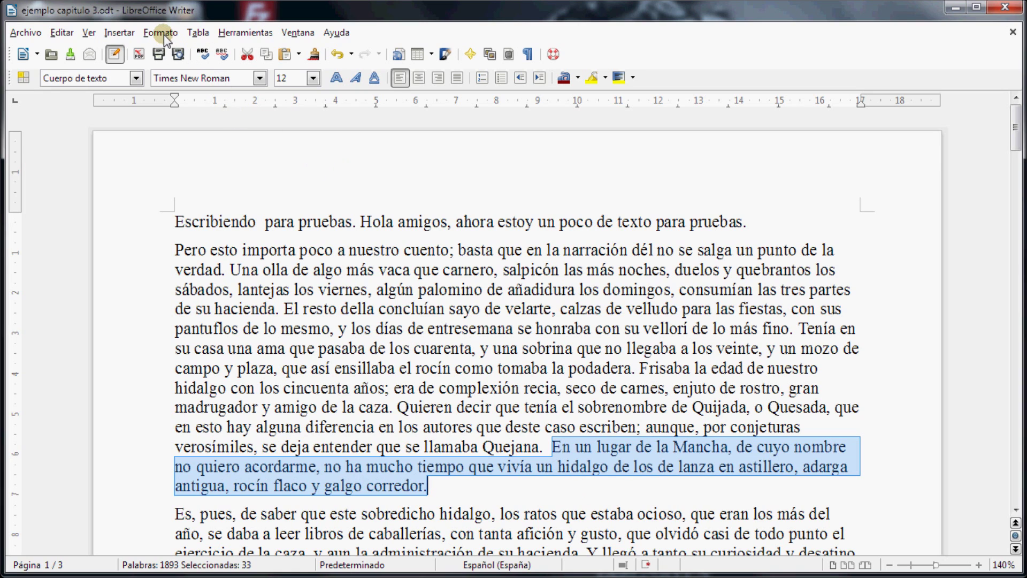
left_click(260, 78)
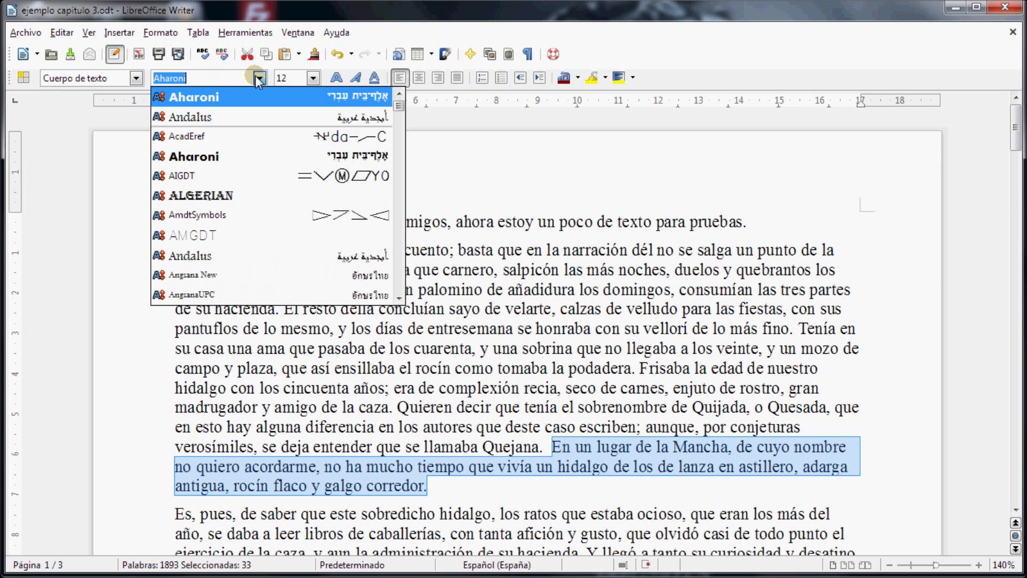
left_click(250, 159)
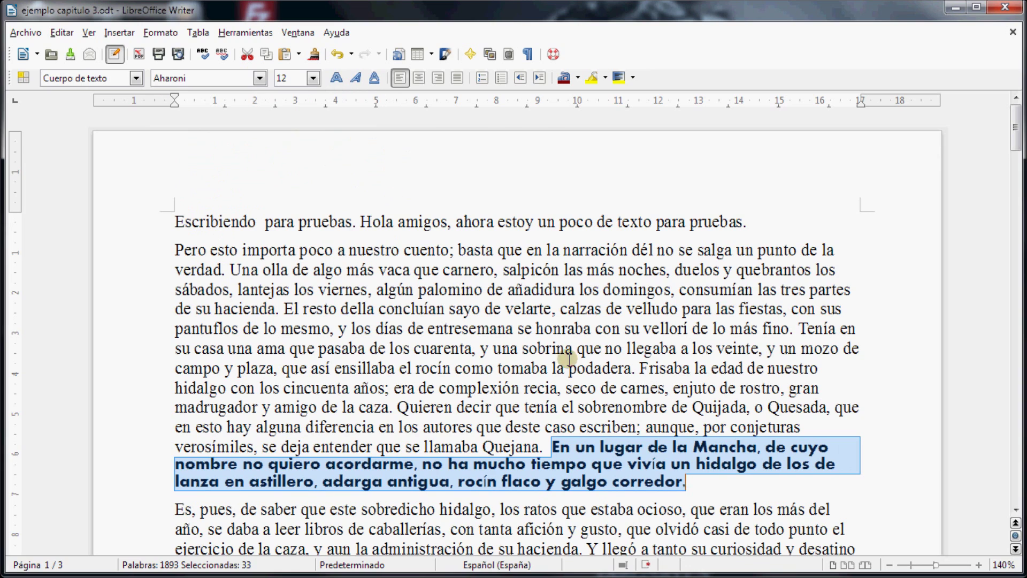
left_click(647, 427)
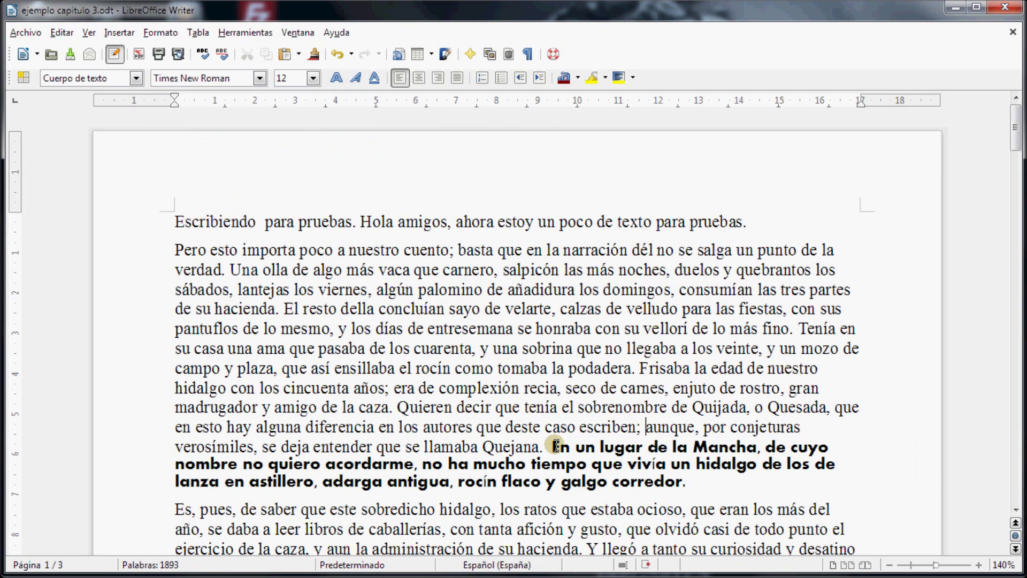
Copy "En un lugar de la Mancha", paste it with its formatting at the start of the opening line, and undo the paste
left_click_drag(554, 446, 757, 448)
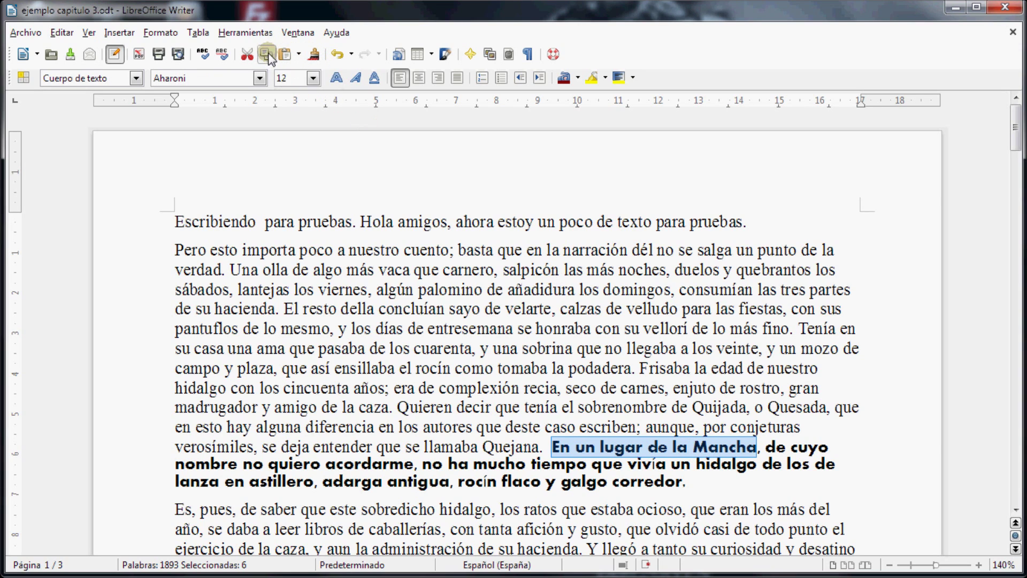
left_click(180, 216)
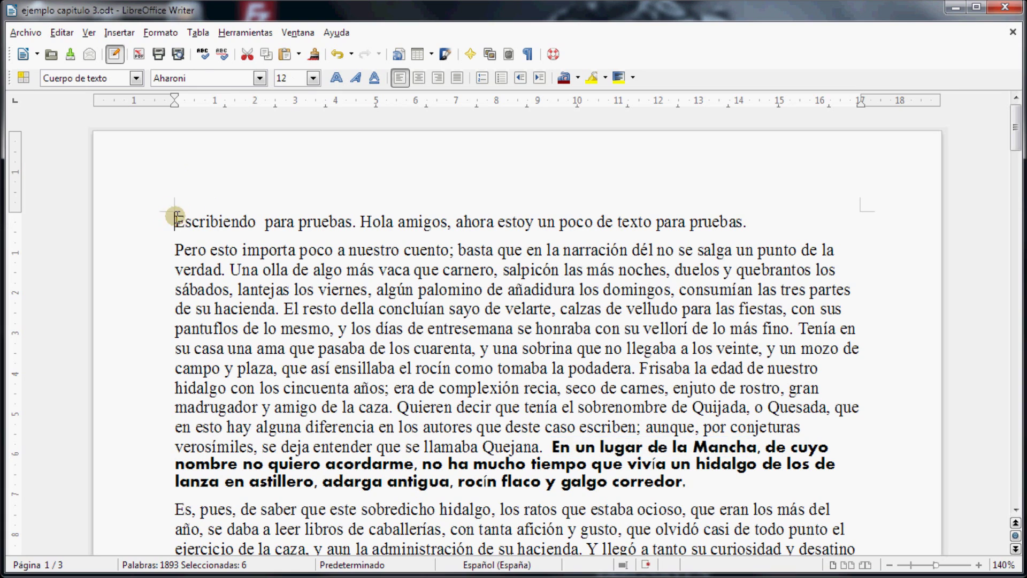
left_click(285, 54)
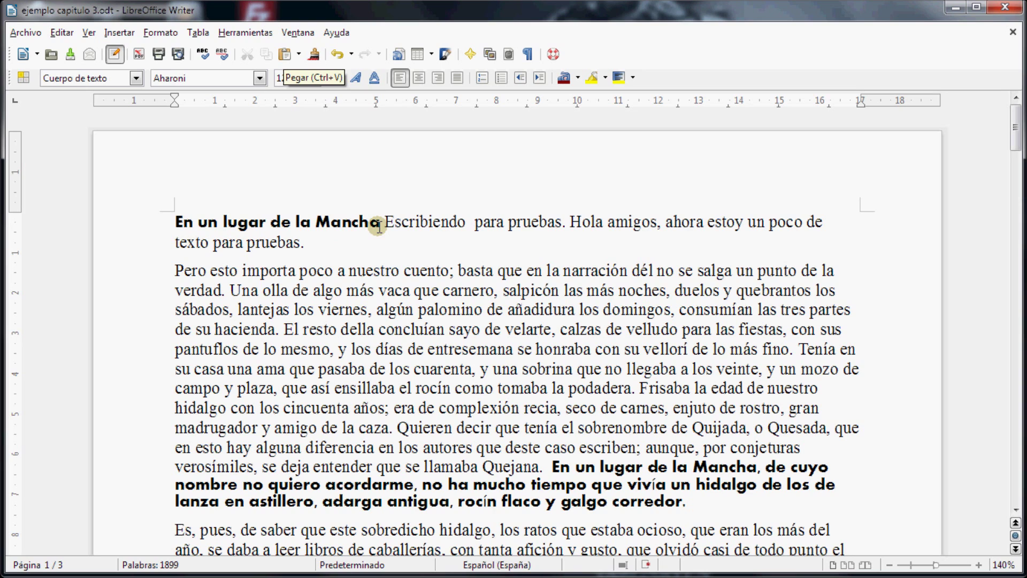
left_click(336, 54)
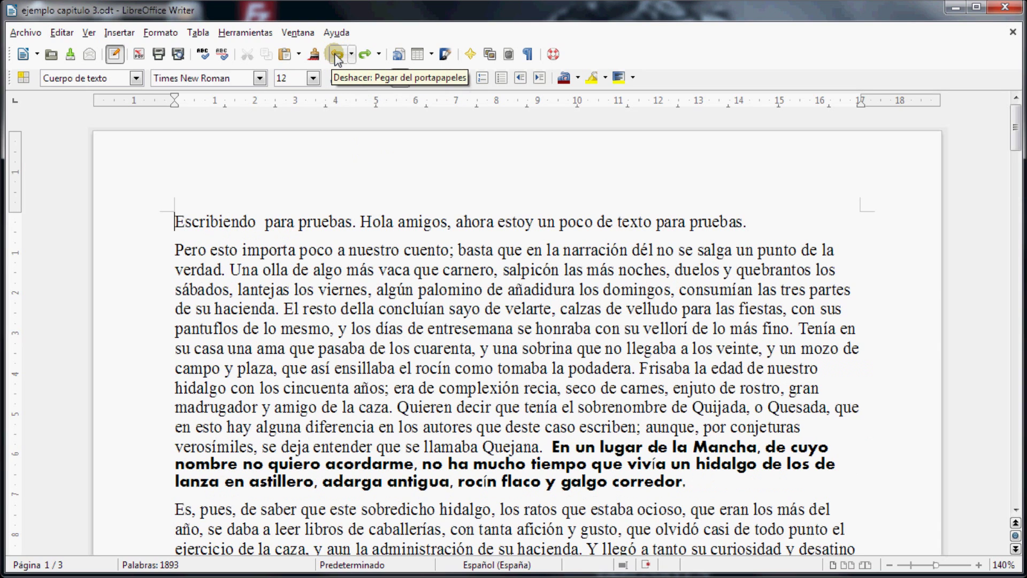
Paste the copied phrase as unformatted text at the start of the opening line and follow it with a period and a space
left_click(300, 53)
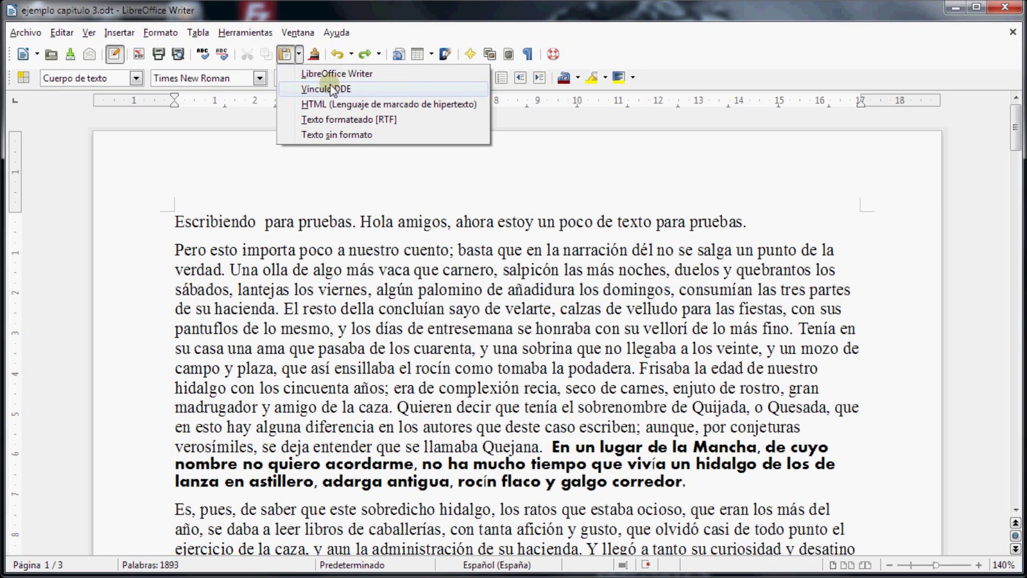
left_click(345, 135)
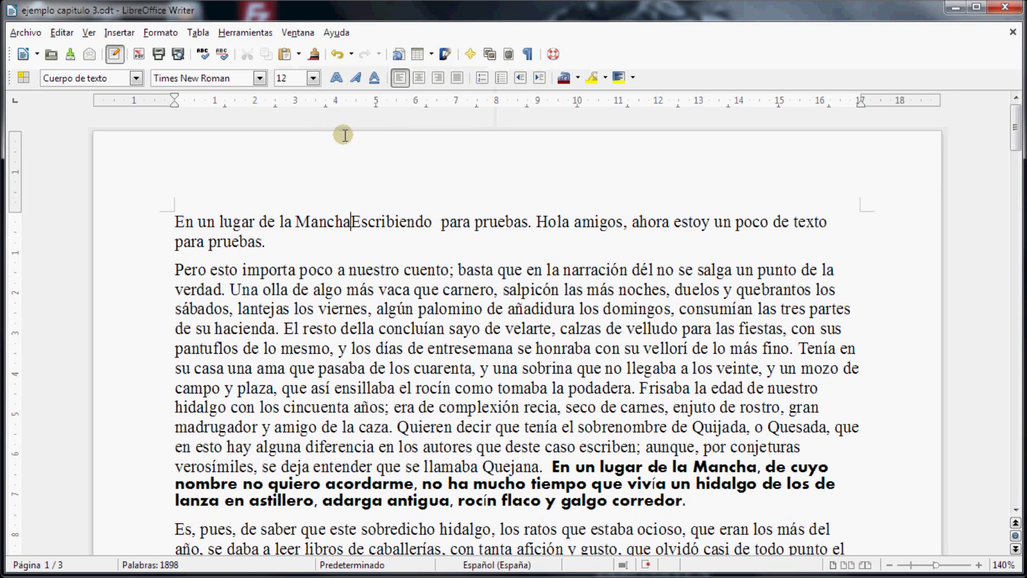
type(".")
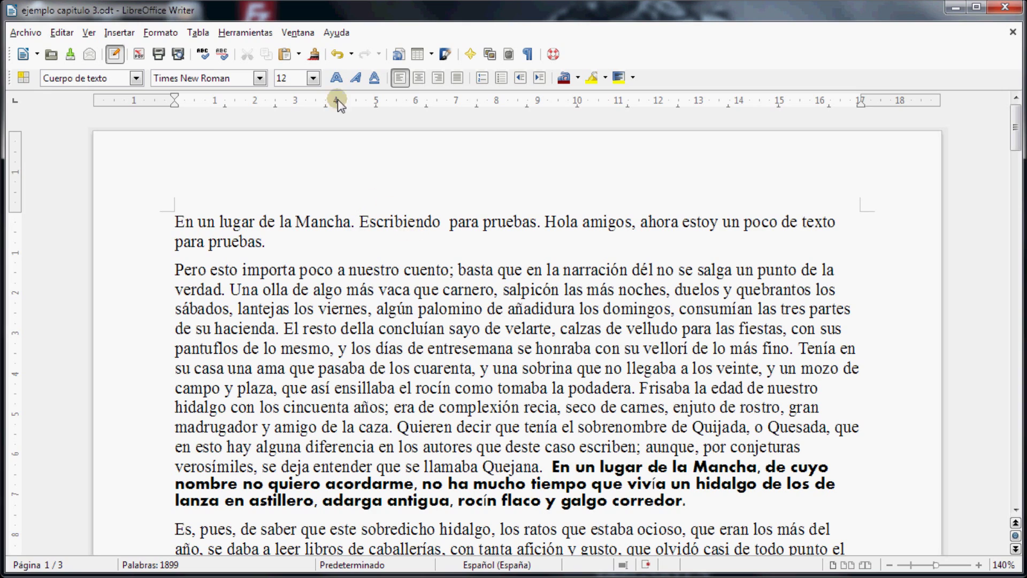
Examine the paste formats offered for the copied text, including those in Paste Special, without pasting anything
left_click(299, 54)
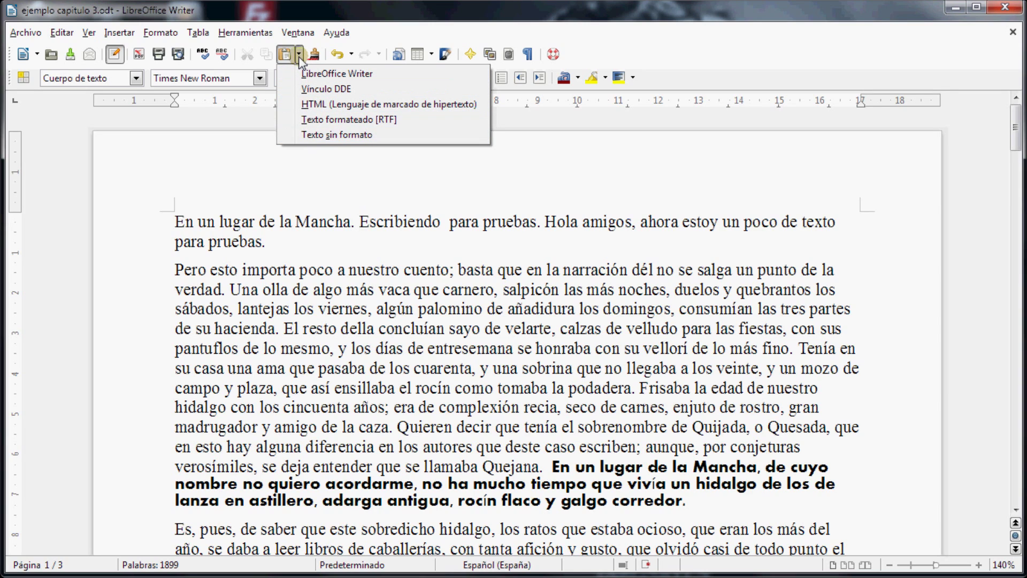
left_click(157, 28)
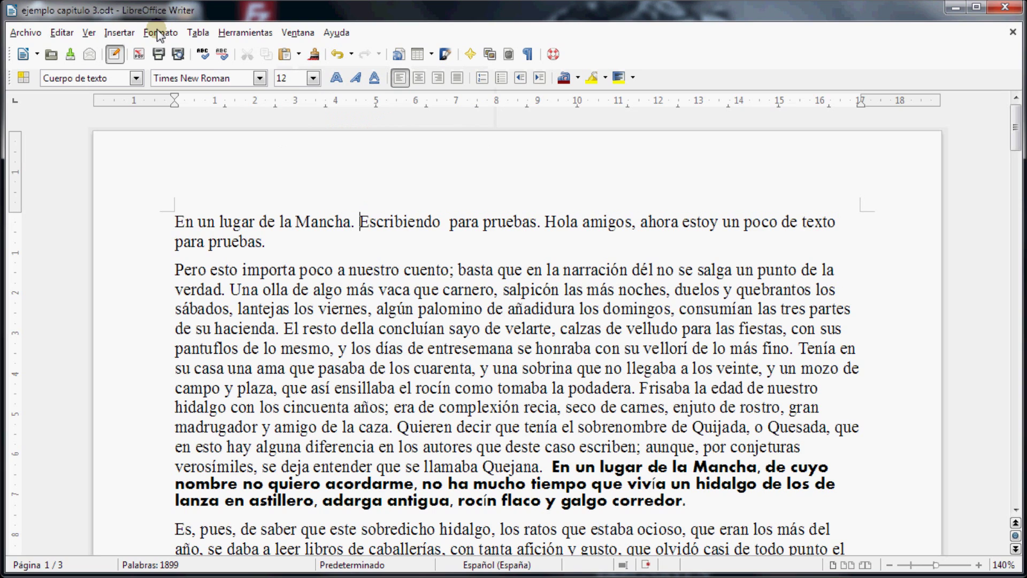
left_click(60, 33)
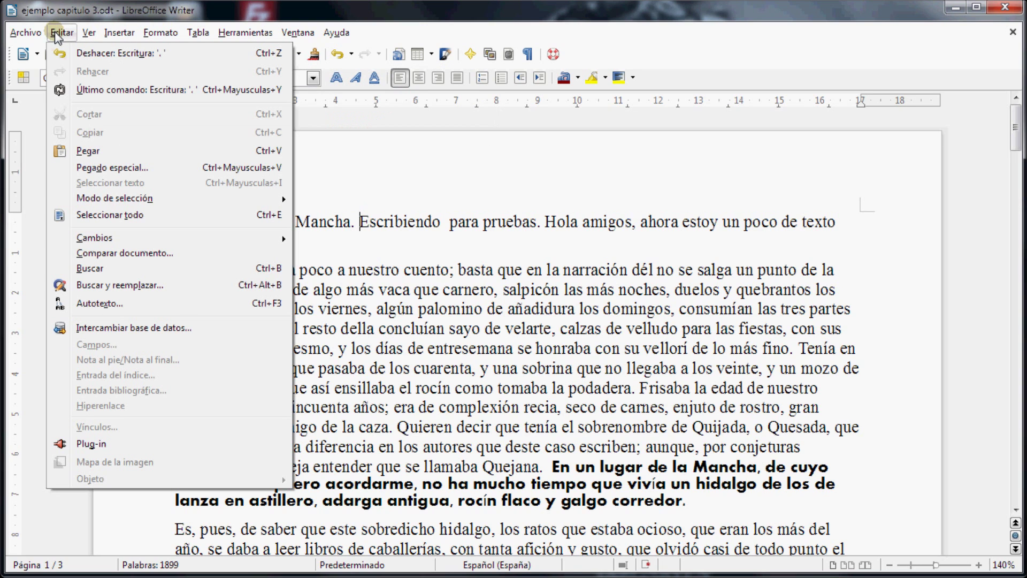
left_click(134, 168)
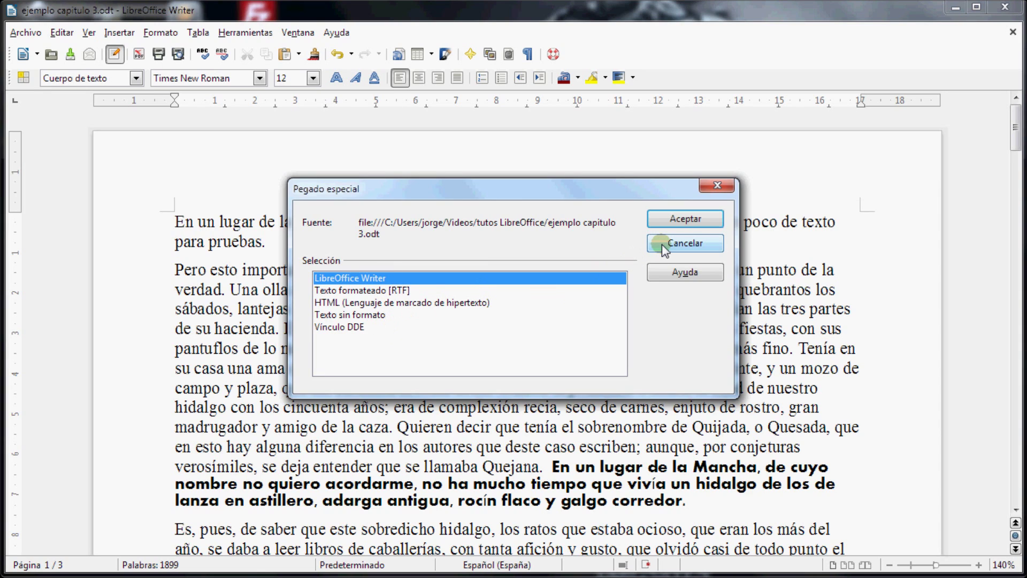
left_click(685, 244)
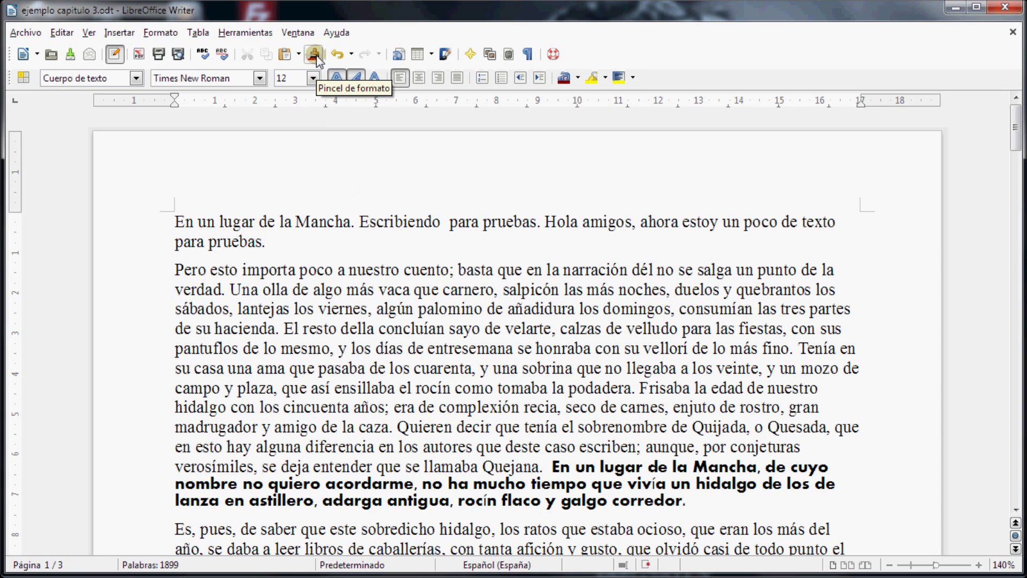
left_click(298, 54)
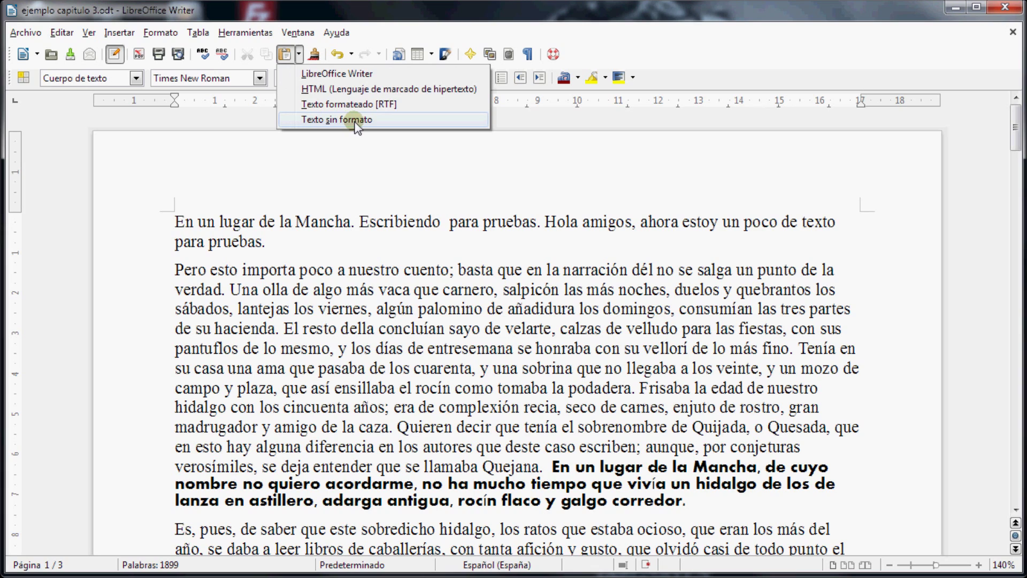
left_click(320, 48)
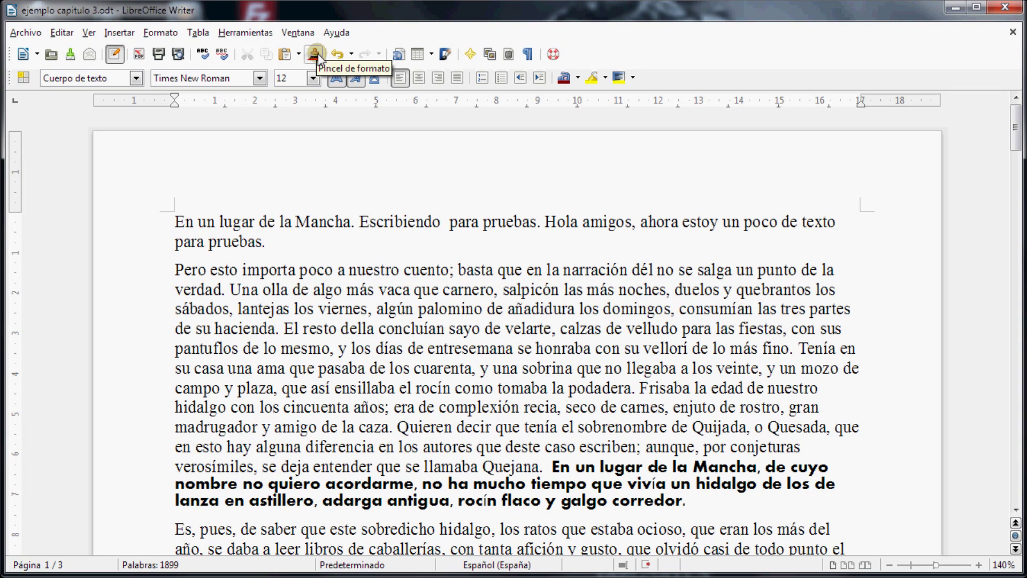
Clone the formatting of "lugar" in the Aharoni sentence onto the phrase "y los días de entresemana"
left_click(316, 53)
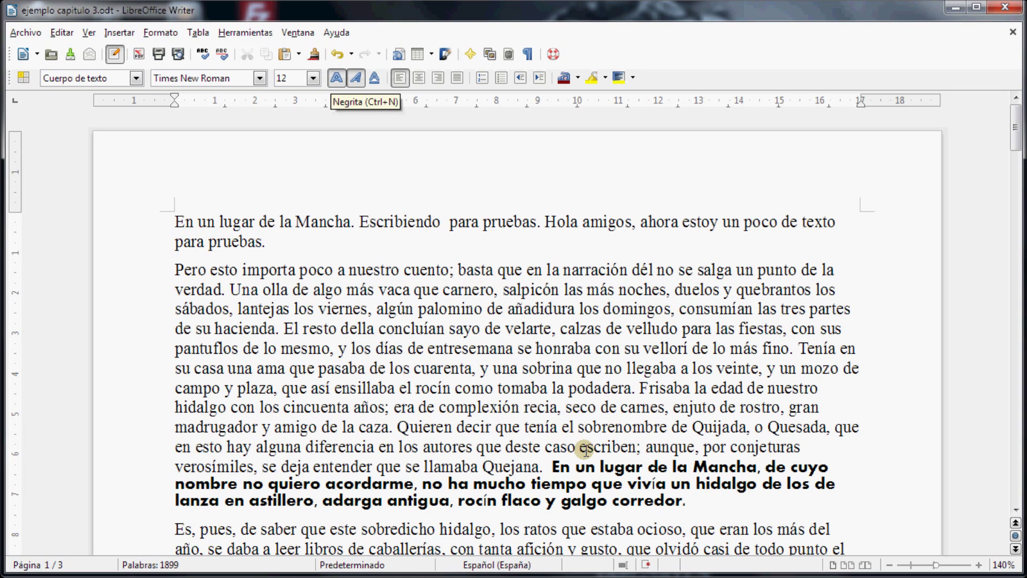
left_click_drag(599, 467, 636, 466)
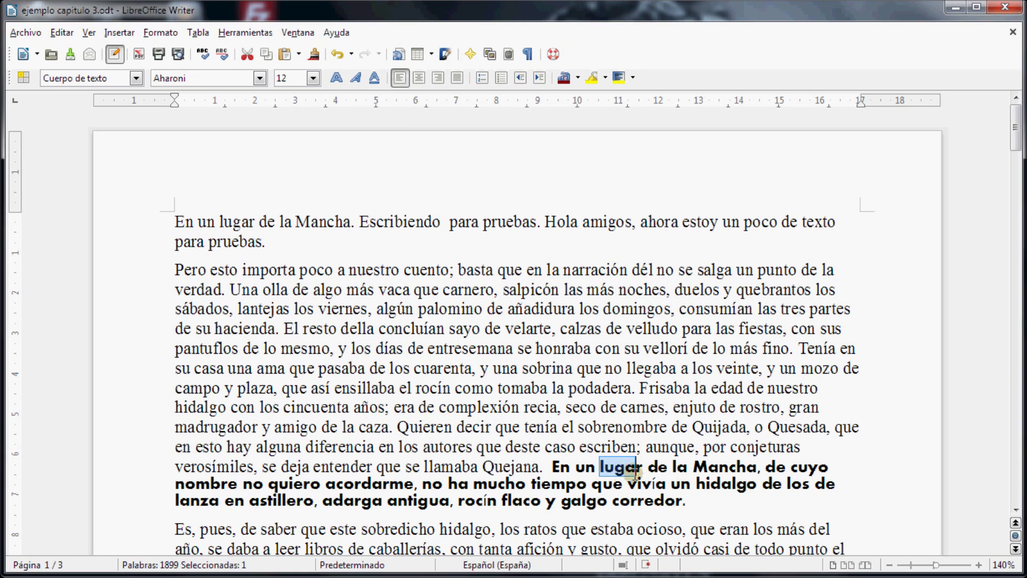
left_click(314, 53)
mouse_move(338, 347)
left_mouse_down()
mouse_move(424, 348)
mouse_move(435, 363)
mouse_move(516, 351)
left_mouse_up()
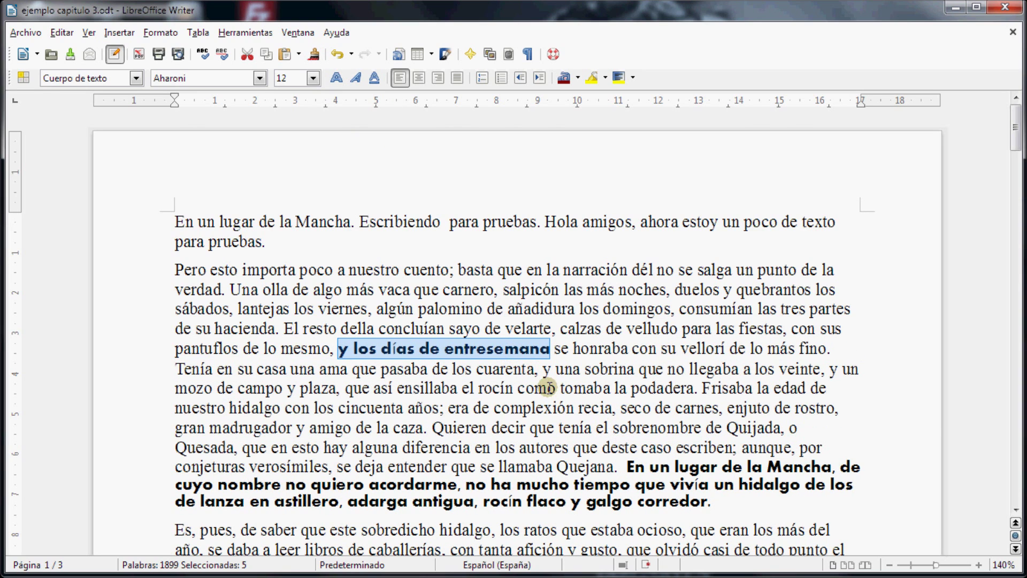
left_click(563, 366)
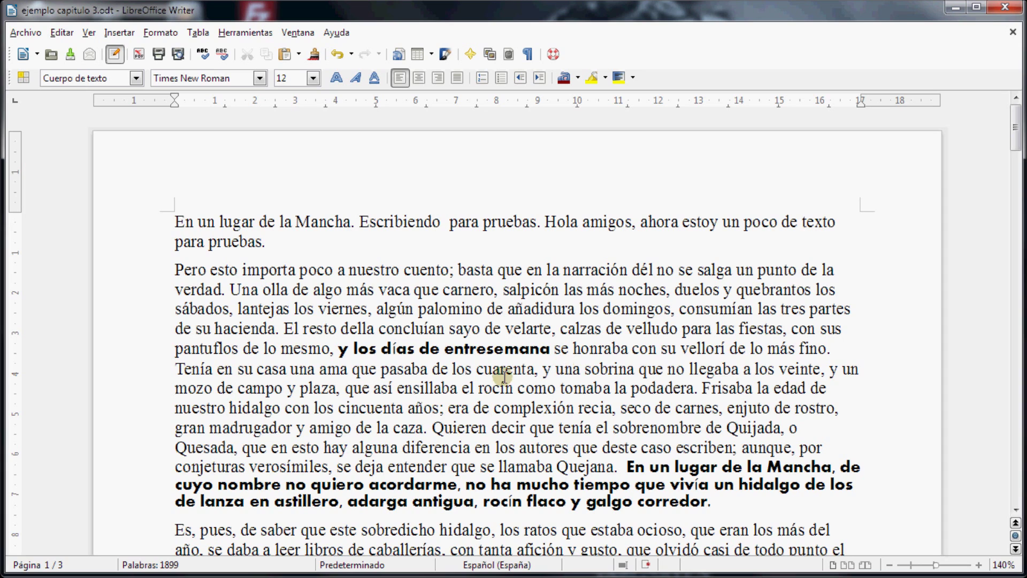
Make the sentence starting "Tenía en su casa una ama" bold and italic
triple_click(185, 368)
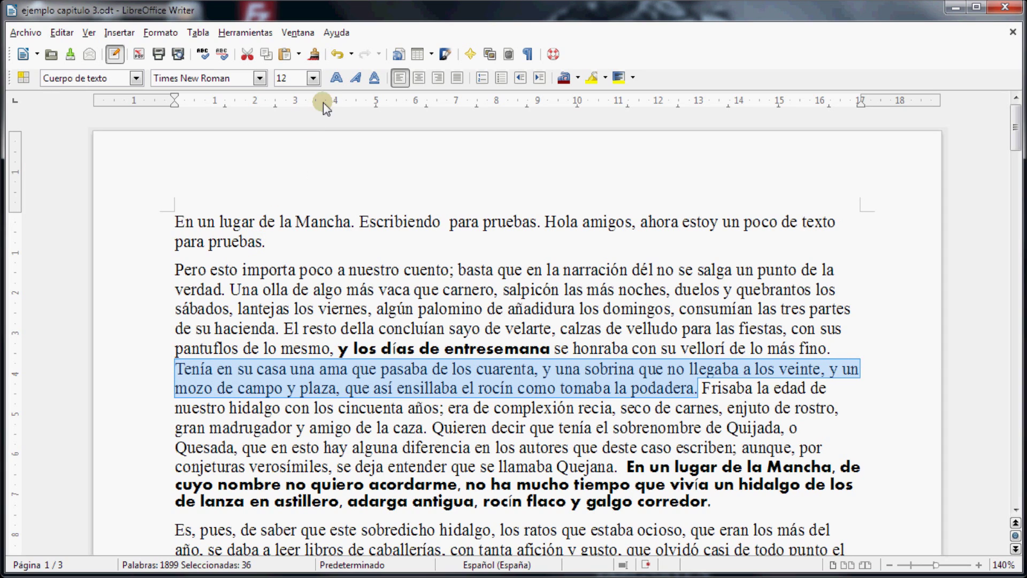
left_click(336, 78)
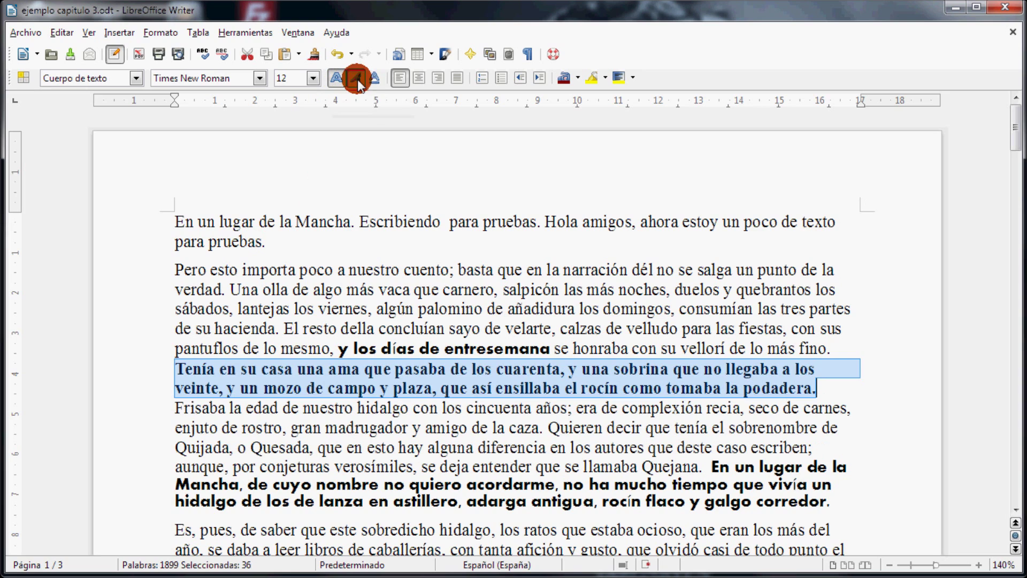
left_click(356, 78)
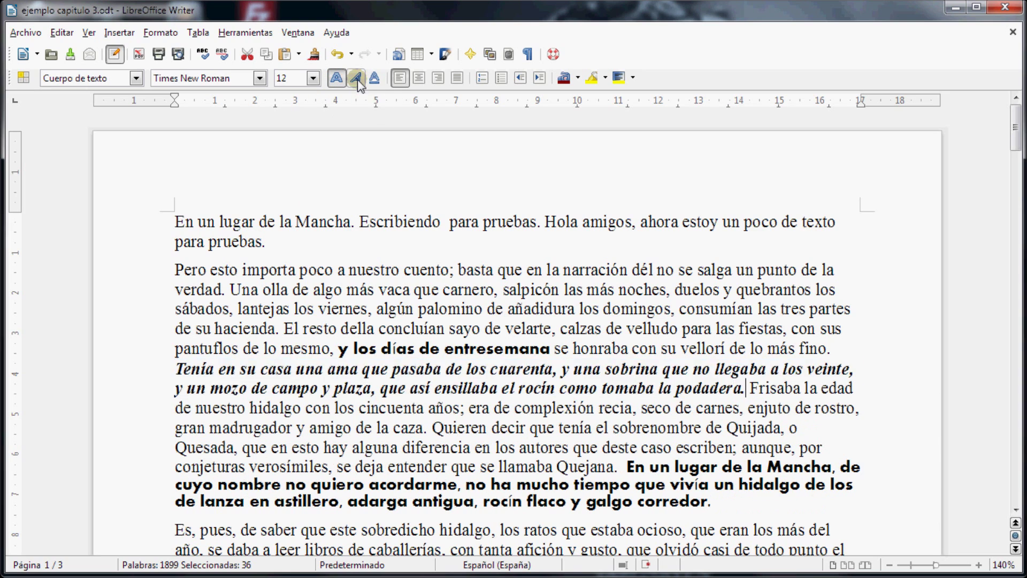
left_click(507, 409)
Clone the bold italic formatting of "una ama" onto the word "complexión" in the following sentence
left_click_drag(304, 369, 349, 369)
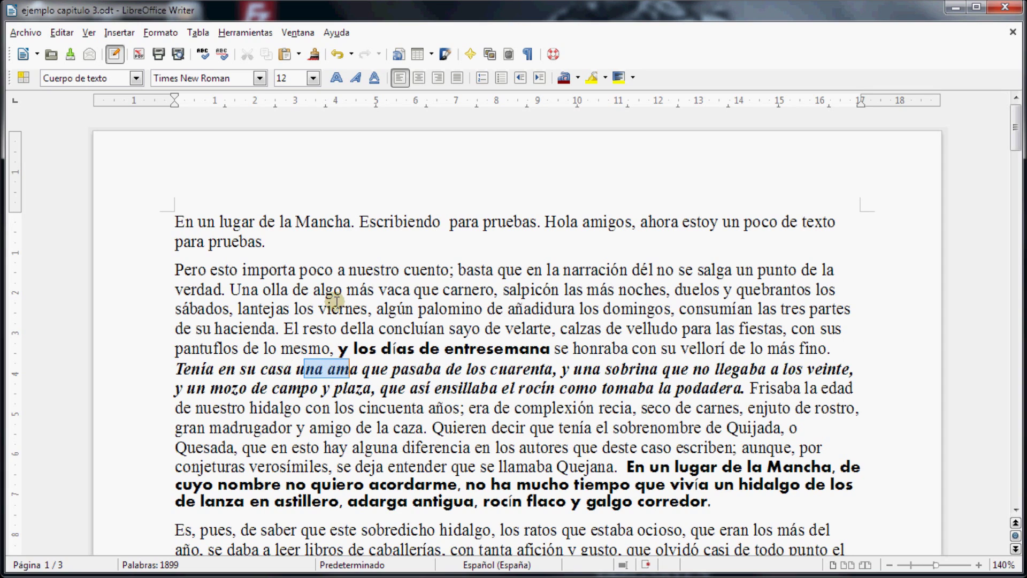
left_click(314, 55)
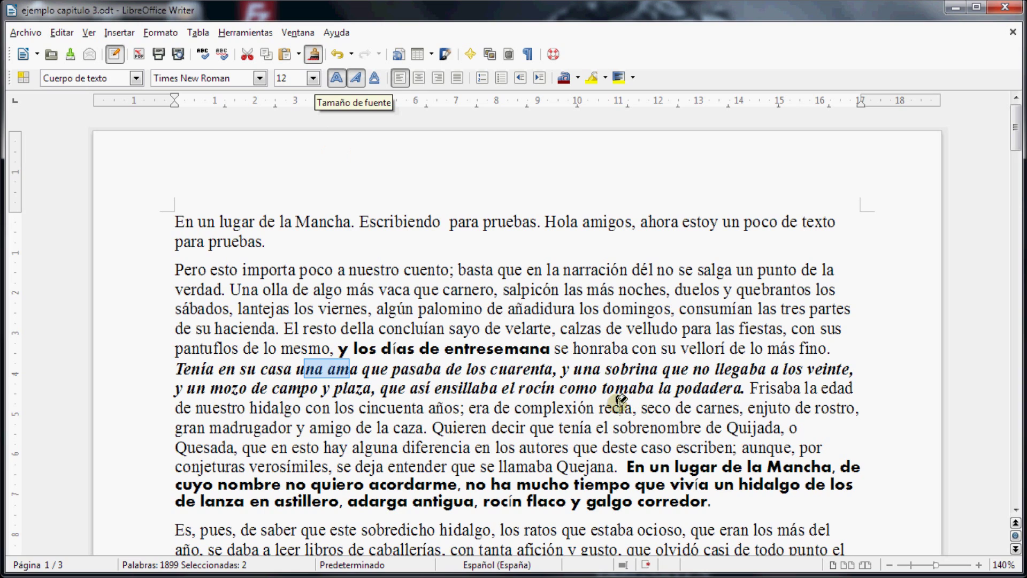
left_click(576, 409)
triple_click(576, 409)
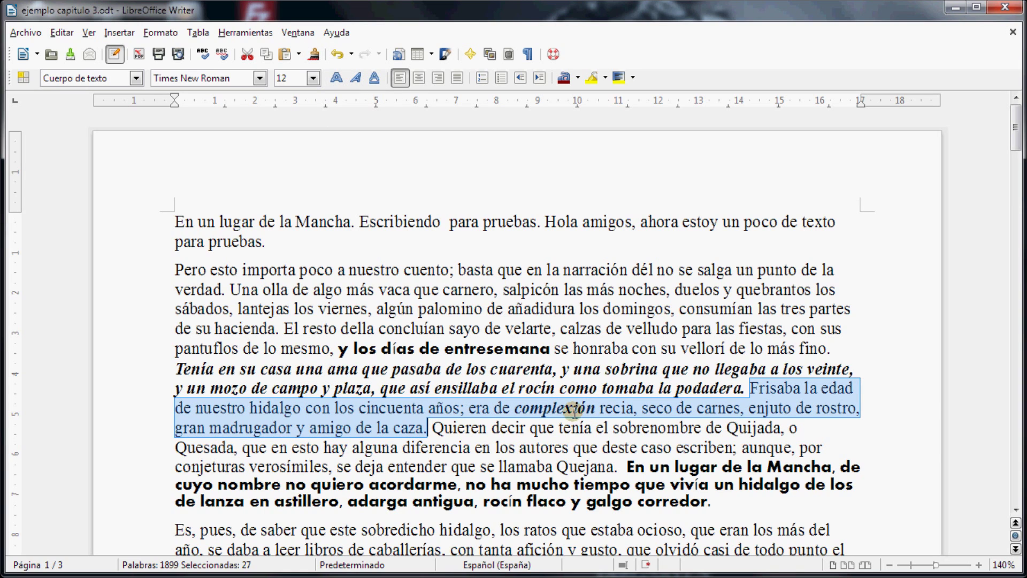
left_click(571, 418)
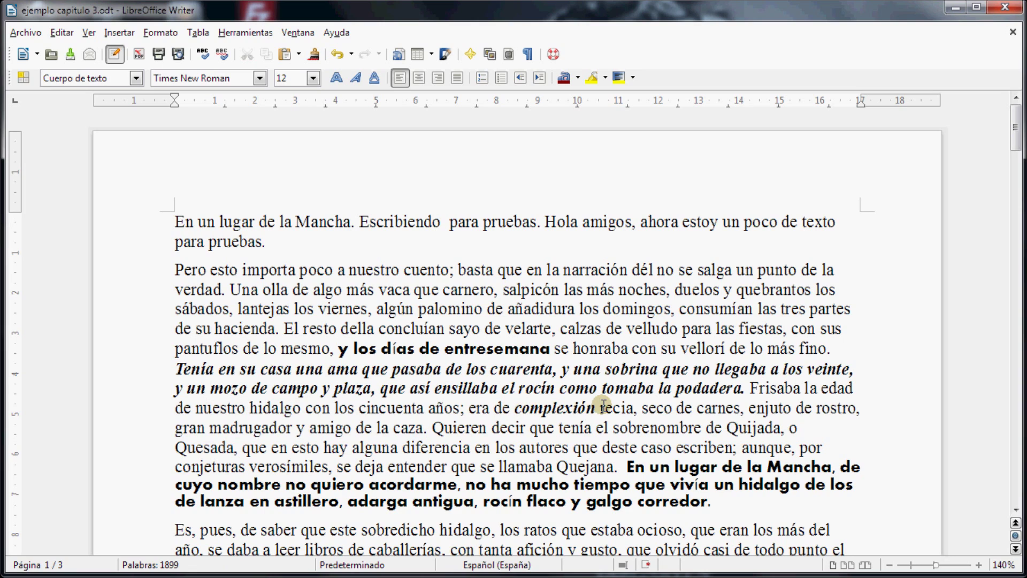
Clone the bold italic formatting of "el rocín" onto the text from "Quieren decir que tenía el sobrenombre" through "deste caso escriben;"
left_click_drag(526, 388, 498, 388)
left_click(314, 55)
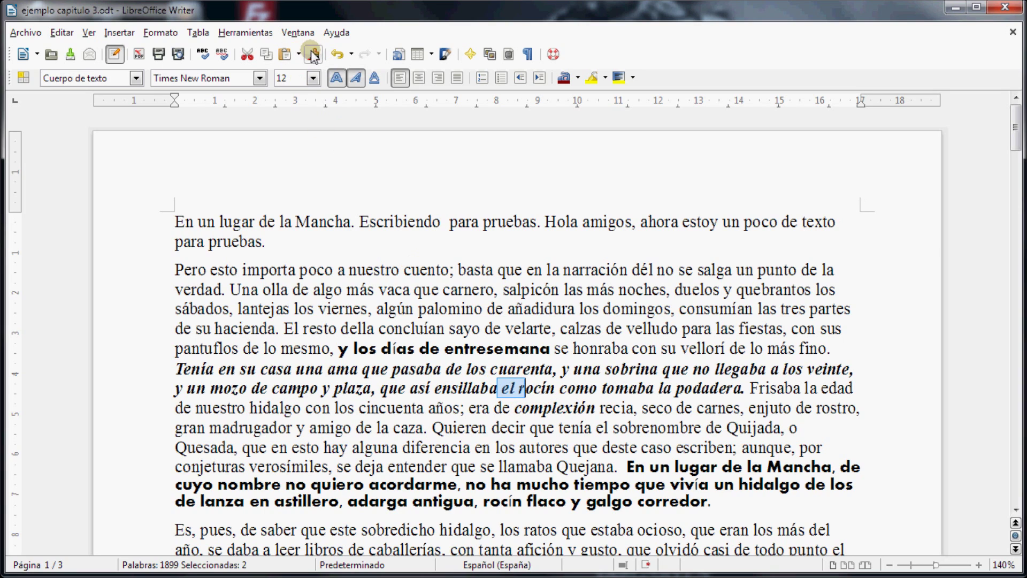
mouse_move(432, 427)
left_mouse_down()
mouse_move(497, 427)
mouse_move(551, 444)
mouse_move(755, 445)
left_mouse_up()
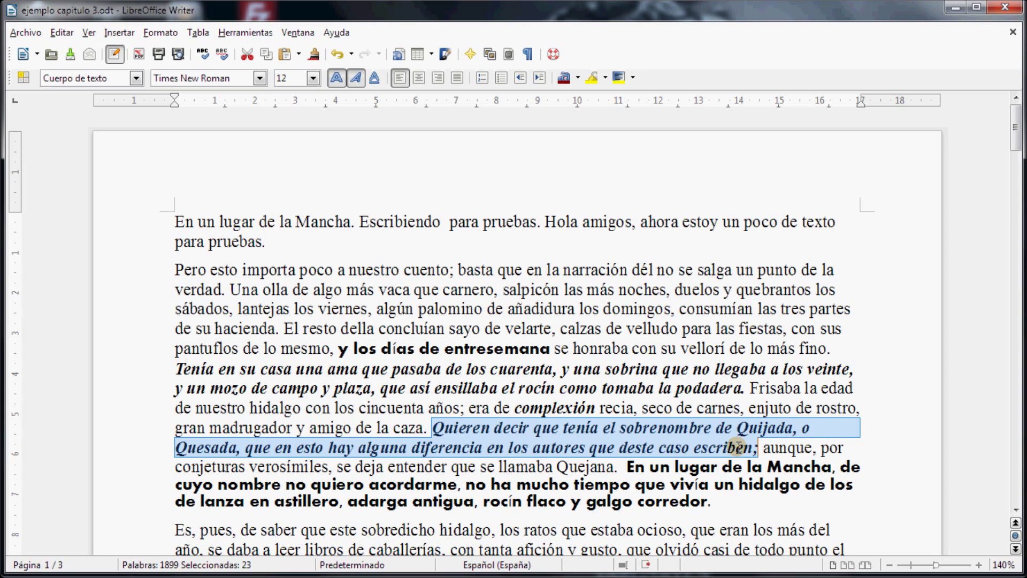
left_click(733, 411)
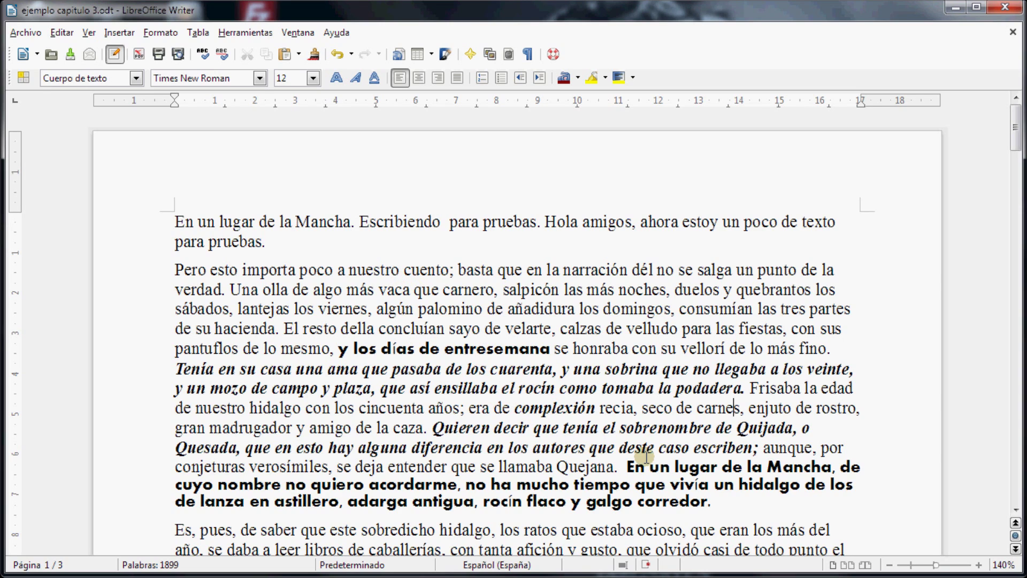
Clone the formatting of "autores" in repeat mode onto "En un lugar de la Mancha.", "para pruebas." and "hora estoy un poco" in the first paragraph
left_click_drag(551, 442, 578, 446)
left_click(314, 54)
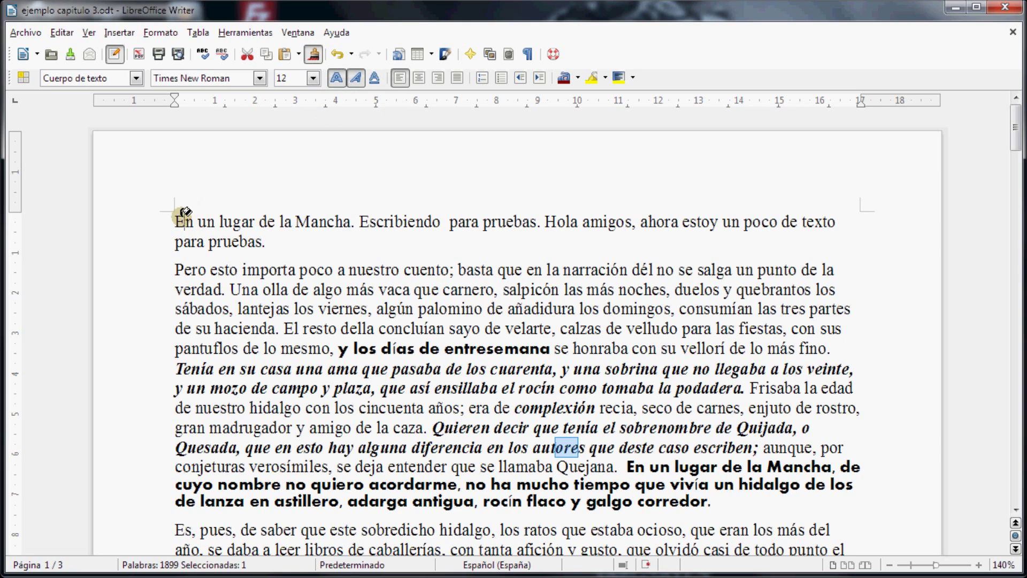
left_click_drag(257, 213, 371, 218)
left_click_drag(461, 221, 583, 221)
left_click_drag(664, 221, 796, 214)
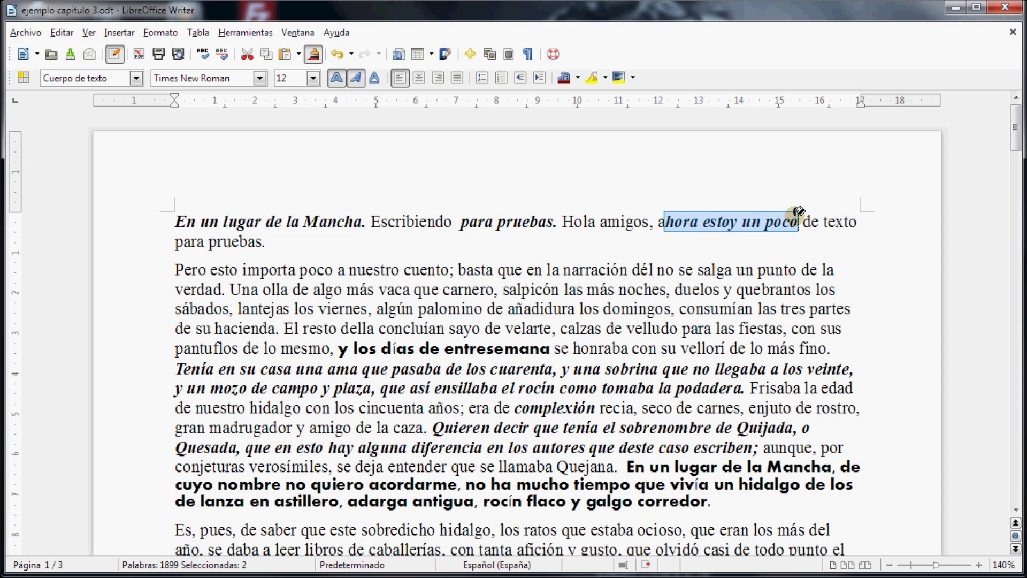
Clone the same bold italic onto several separate fragments in the first two lines of the "Pero esto importa" paragraph, and end the repeated cloning
left_click_drag(197, 269, 289, 269)
left_click_drag(366, 269, 471, 268)
mouse_move(547, 269)
left_mouse_down()
mouse_move(682, 261)
mouse_move(836, 269)
left_mouse_up()
left_click_drag(319, 289, 596, 289)
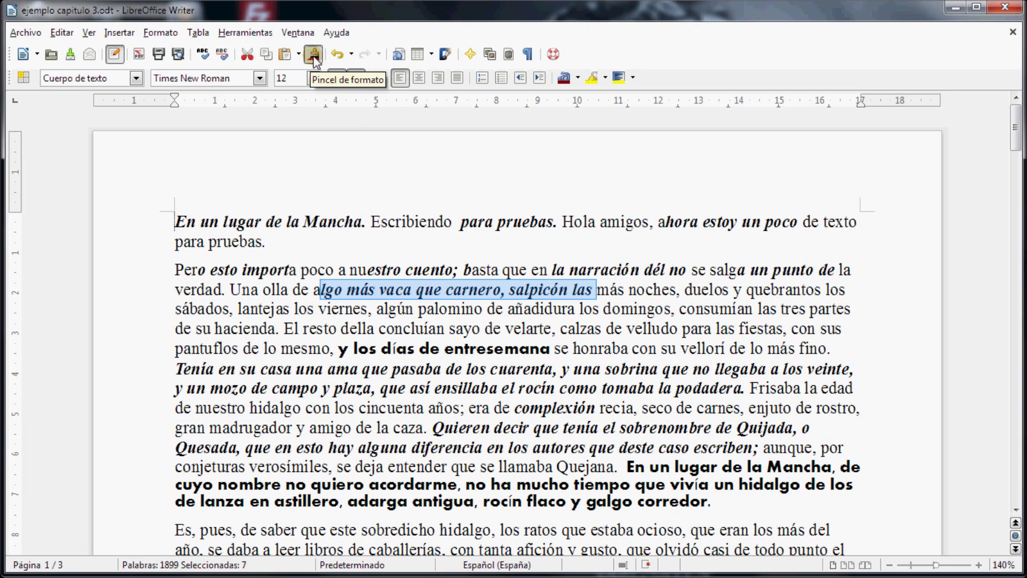
mouse_move(478, 172)
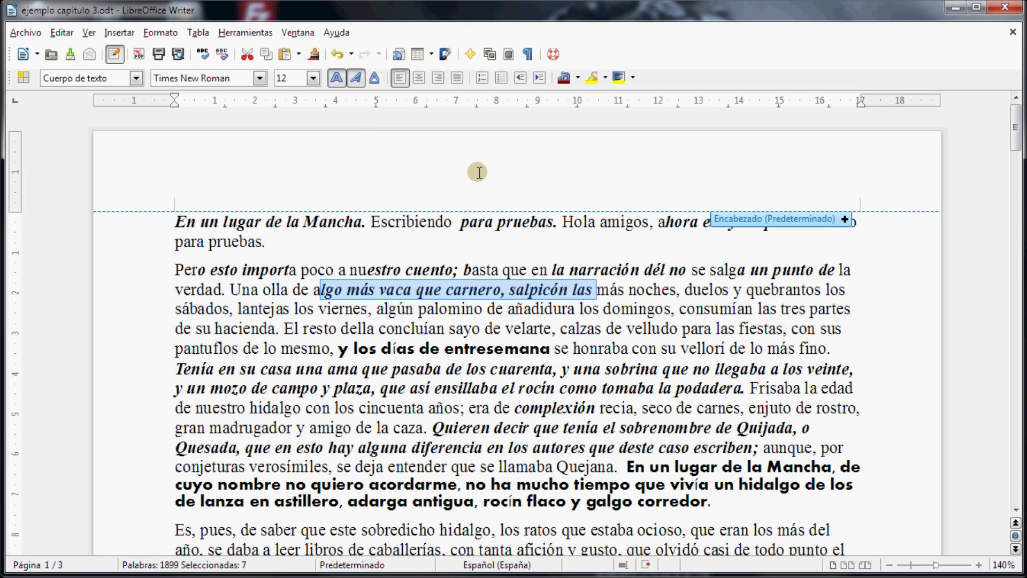